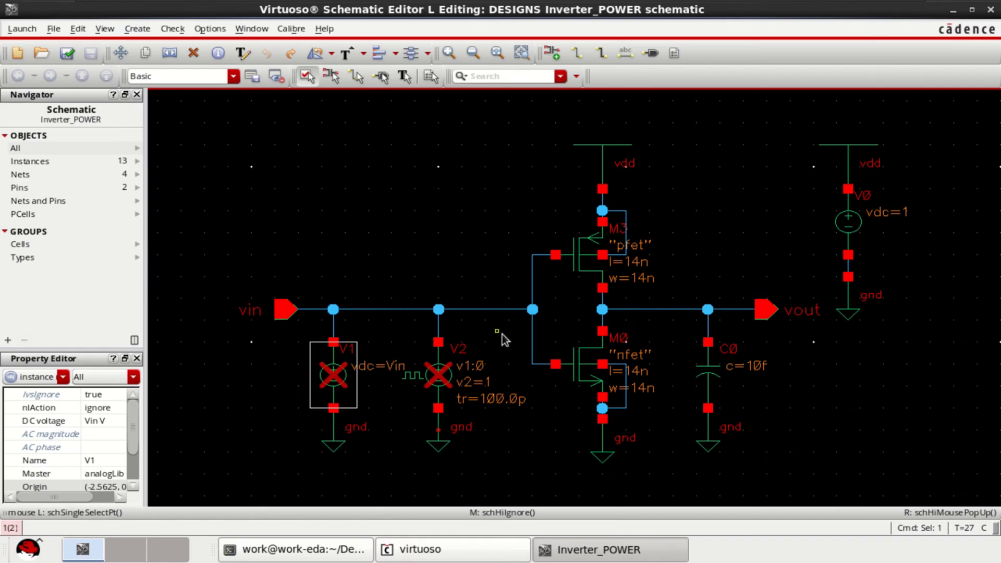
# Inspect capacitor C0 and sources V1 and V2 in the inverter schematic.
pyautogui.click(713, 370)
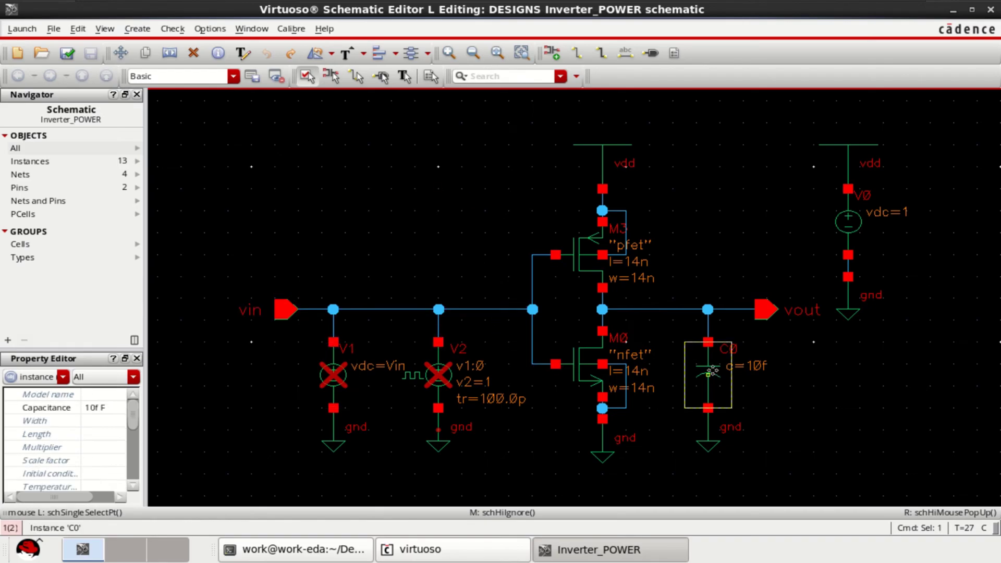
pyautogui.click(456, 223)
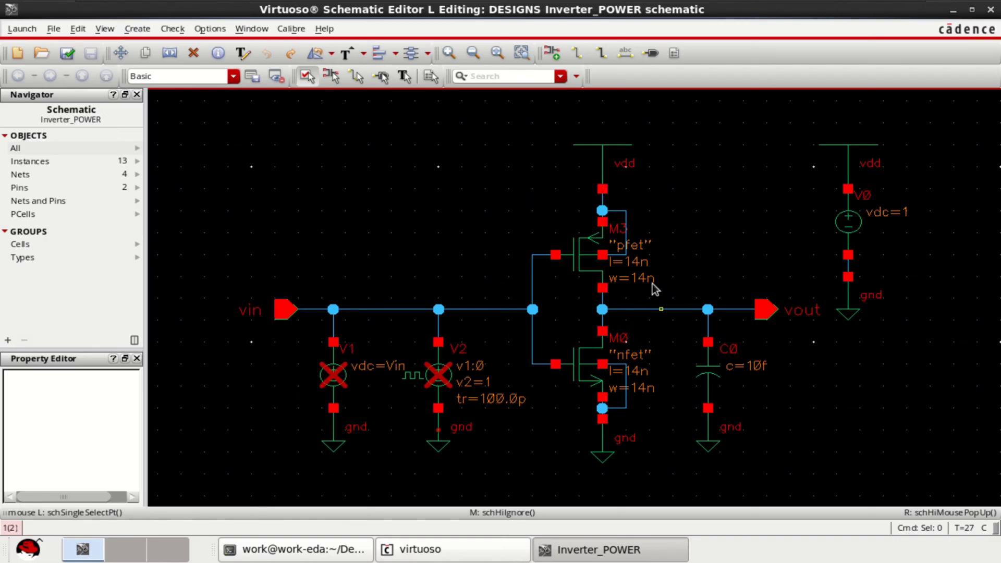
pyautogui.click(336, 378)
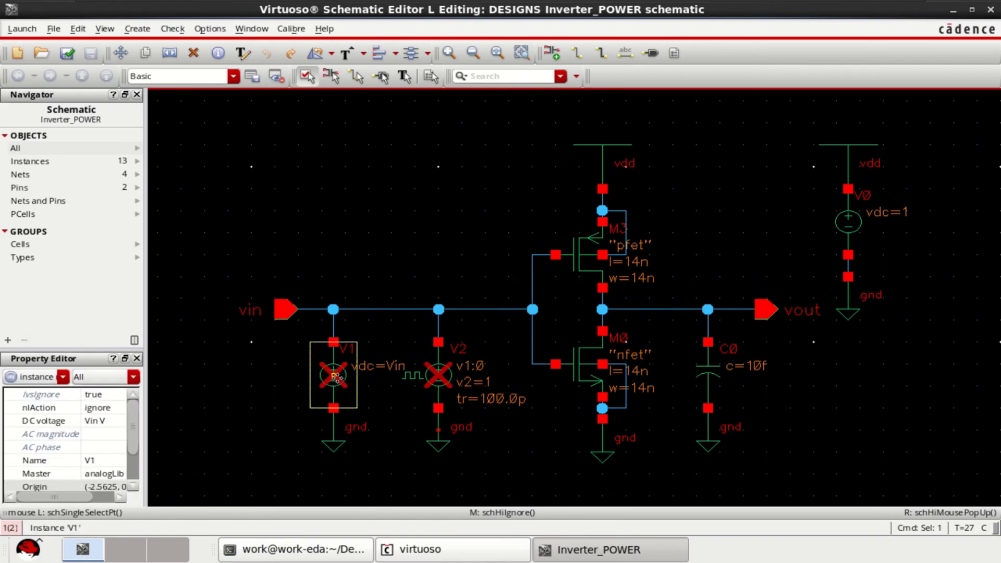
pyautogui.click(440, 382)
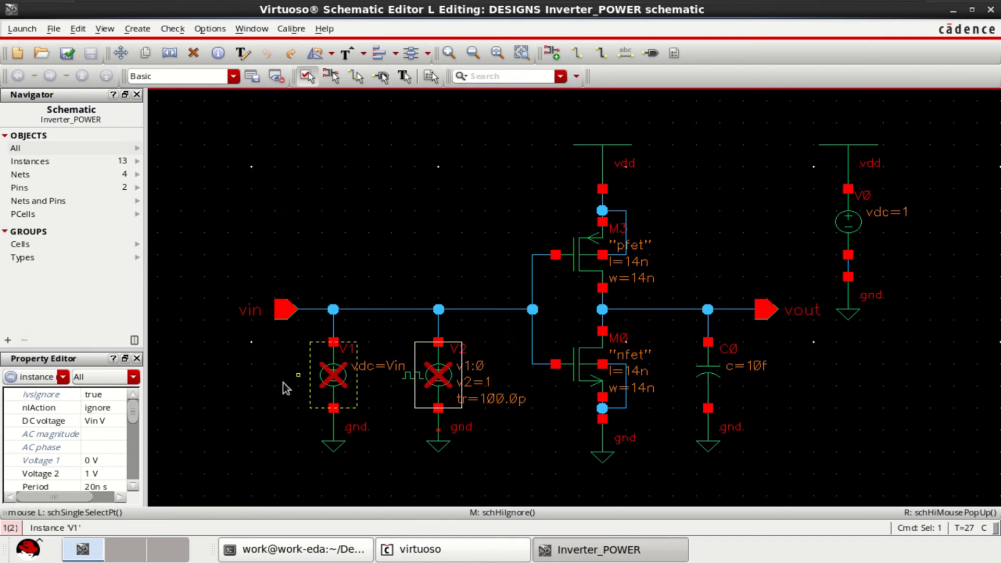
# Un-ignore source V1 with Shift+I.
pyautogui.click(333, 377)
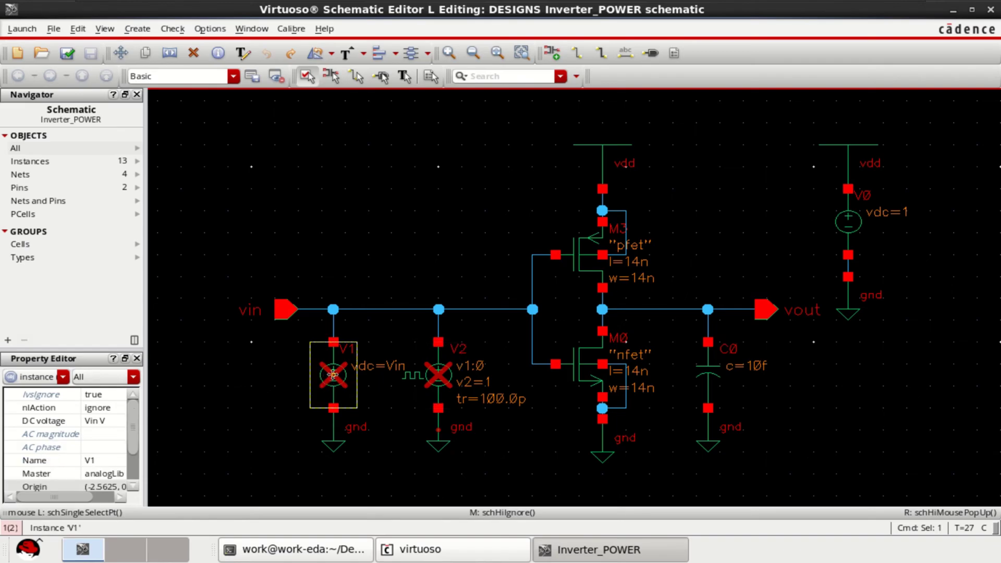
pyautogui.press('shift')
pyautogui.hotkey('shift', 'i')
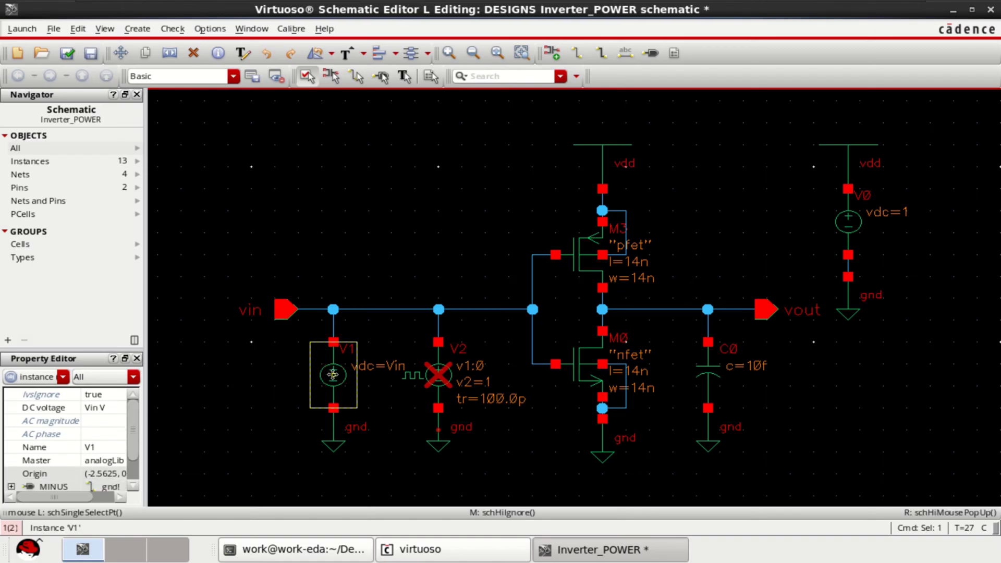
pyautogui.click(284, 373)
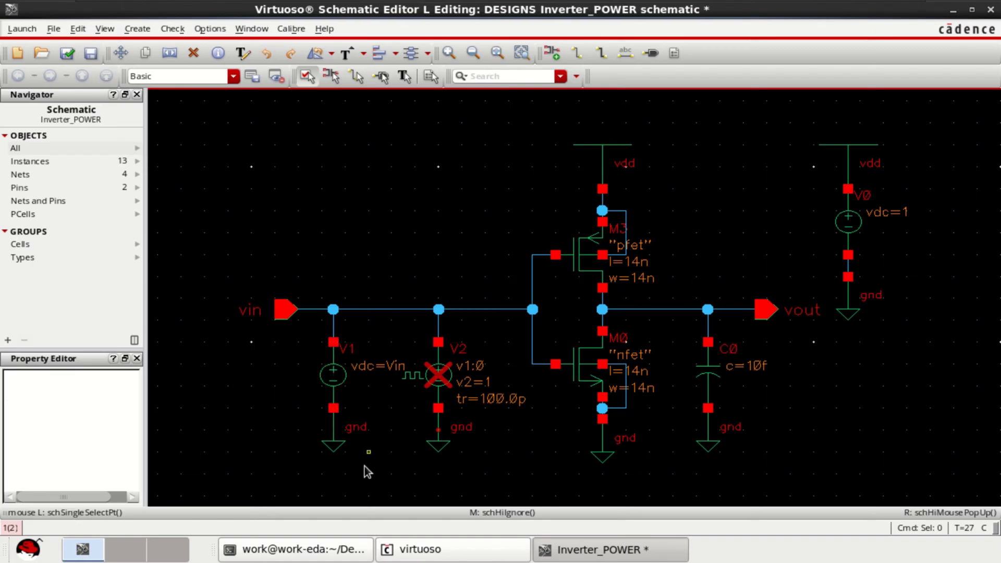
# Keep V1's DC voltage set to Vin in its object properties.
pyautogui.click(335, 371)
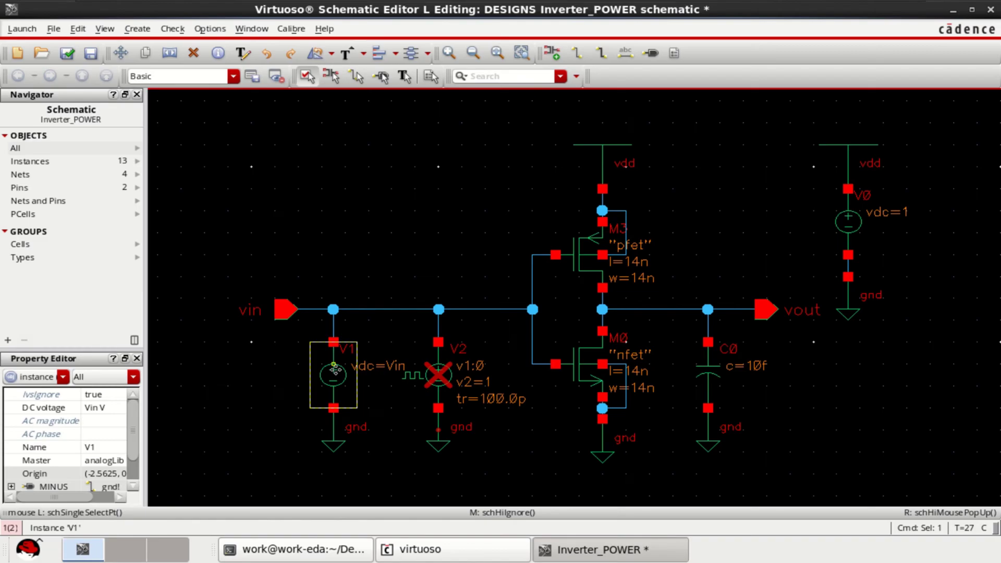
pyautogui.press('q')
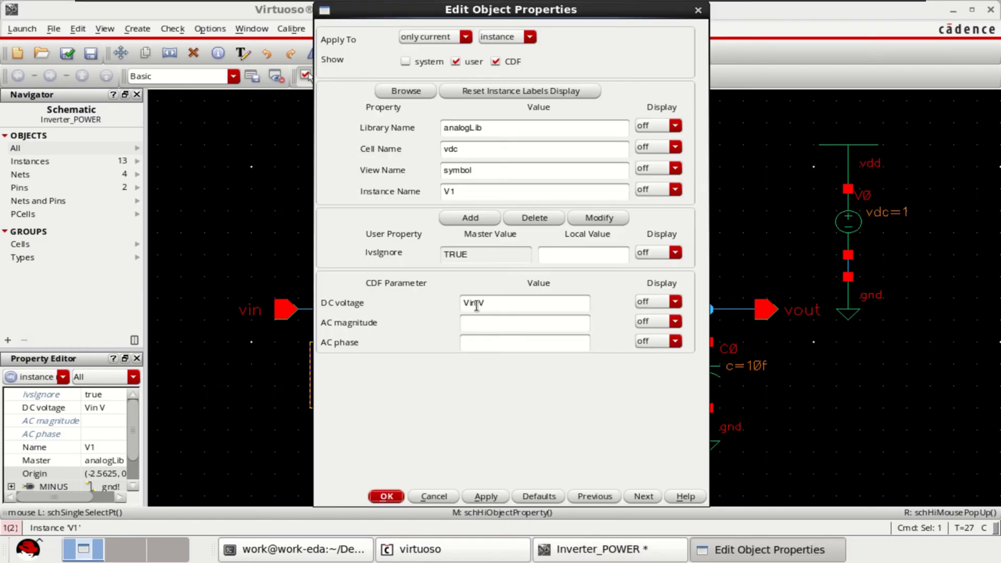
pyautogui.moveTo(476, 304); pyautogui.dragTo(442, 305)
pyautogui.write('0')
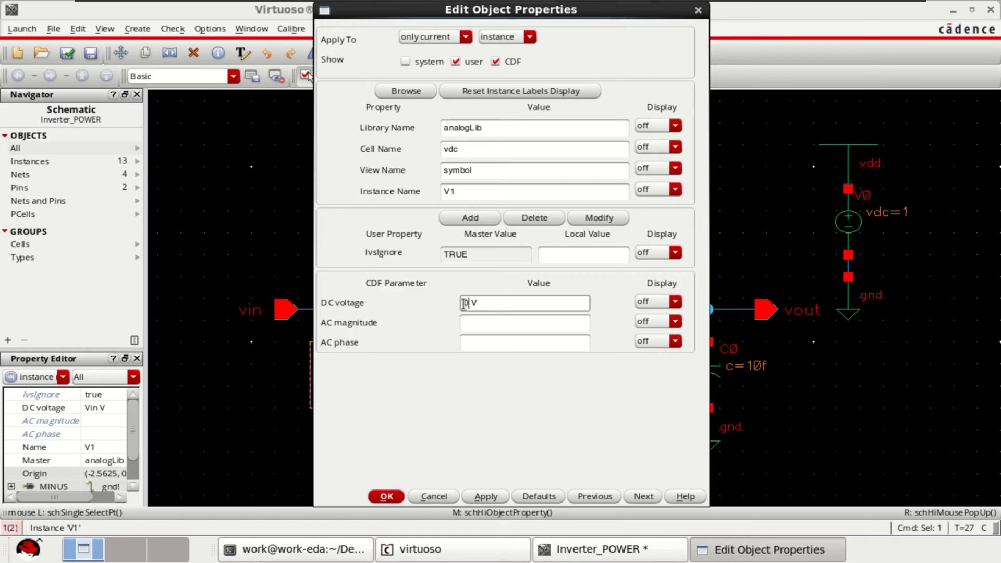
pyautogui.press('BackSpace')
pyautogui.write('Vin')
pyautogui.click(384, 498)
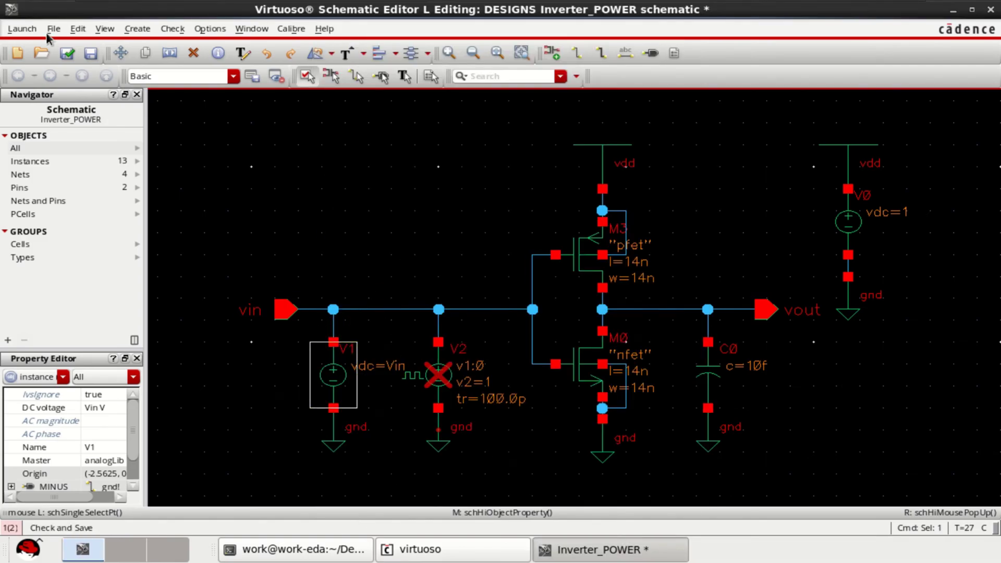
# Check and save the Inverter_POWER schematic, then launch ADE L.
pyautogui.click(68, 52)
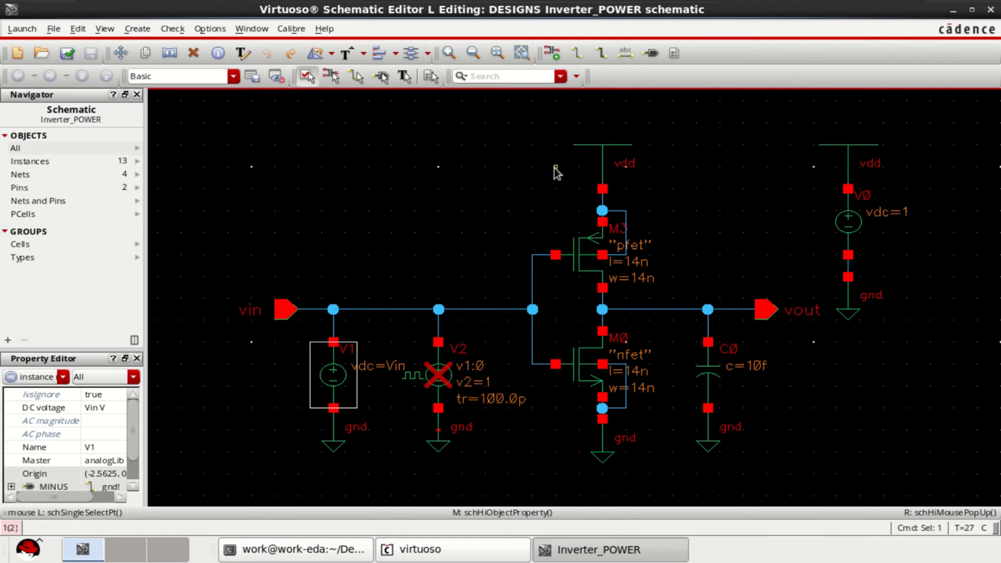
pyautogui.click(22, 29)
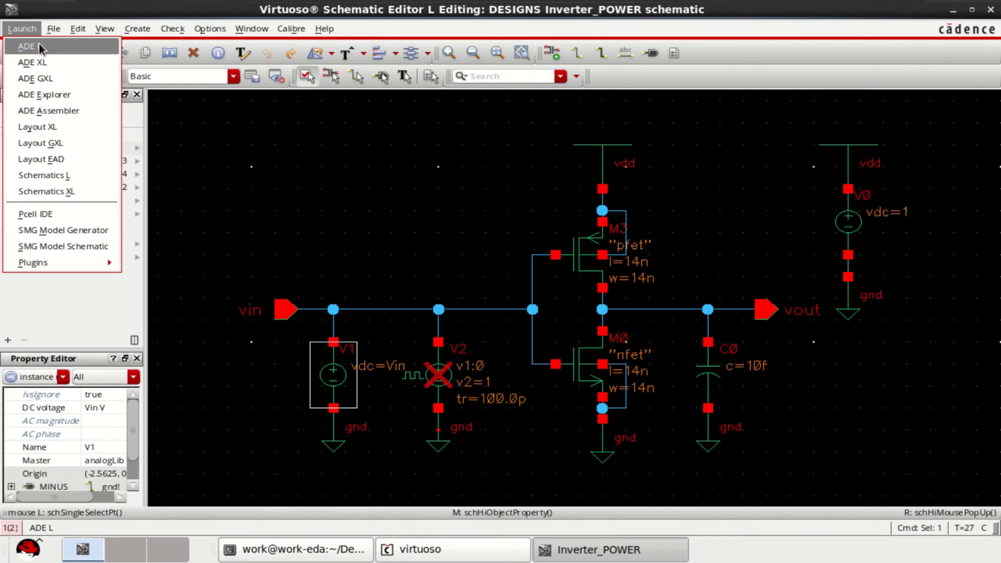
pyautogui.click(39, 46)
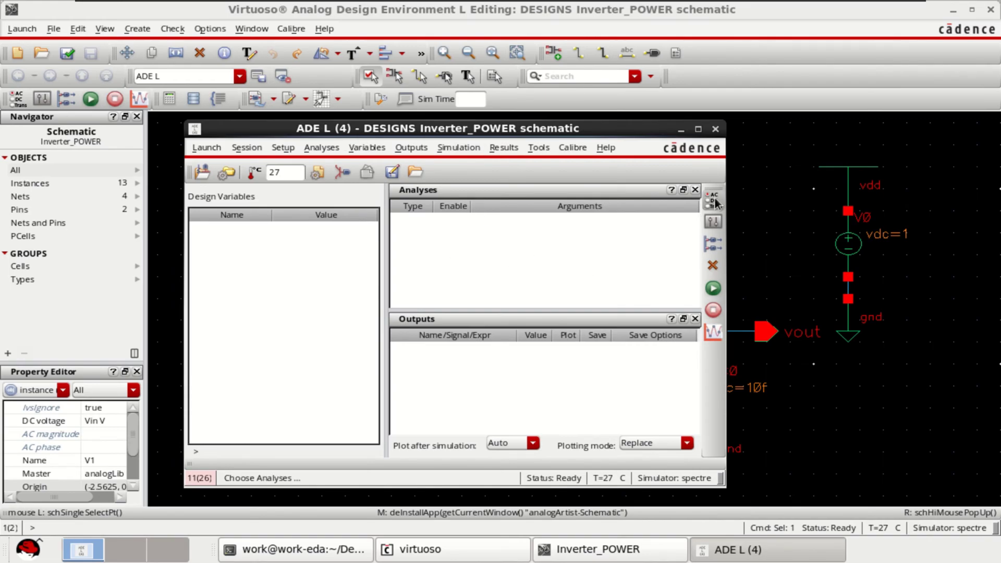
# Try a dc analysis saving the operating point, then close the setup without adding it.
pyautogui.rightClick(532, 245)
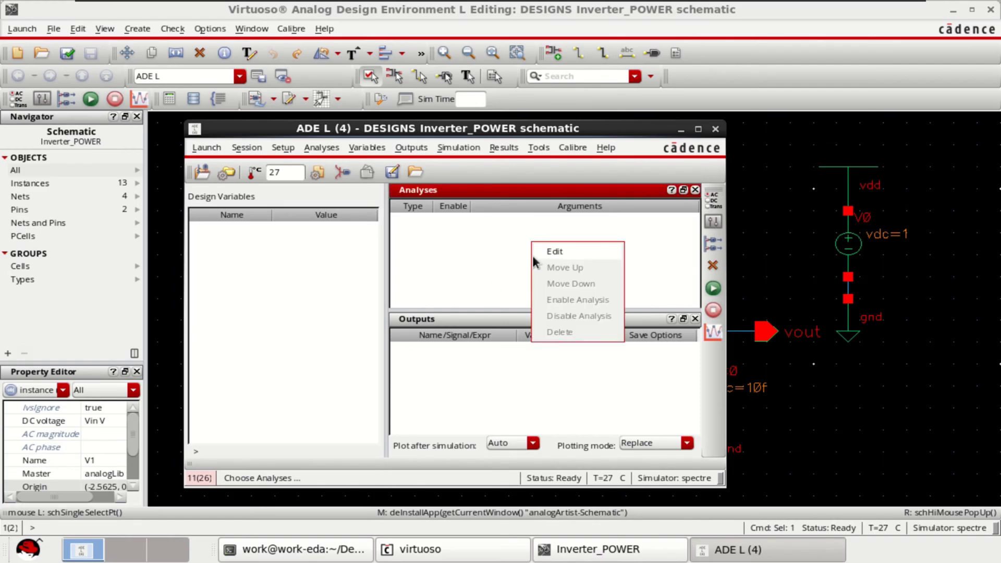
pyautogui.click(565, 251)
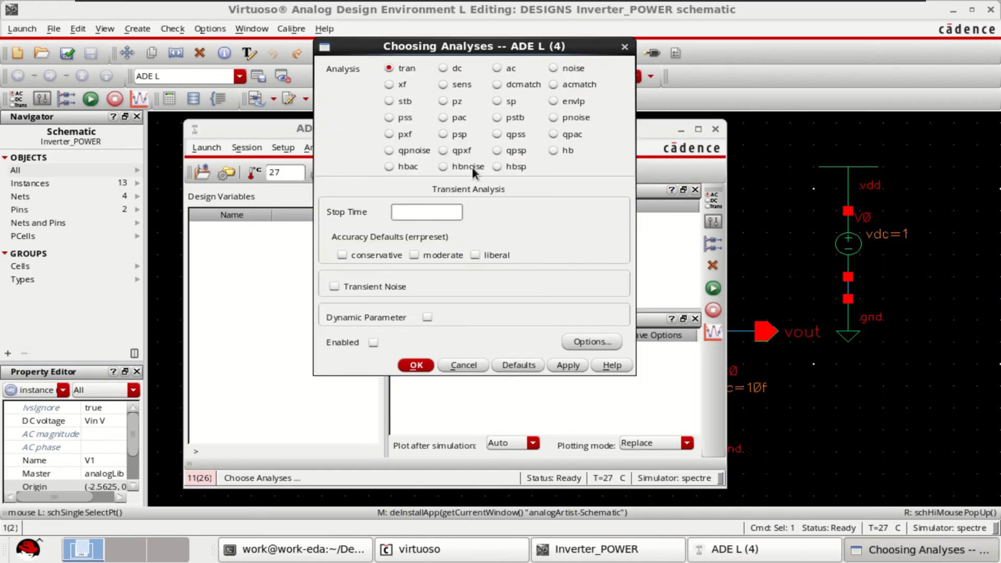
pyautogui.click(444, 68)
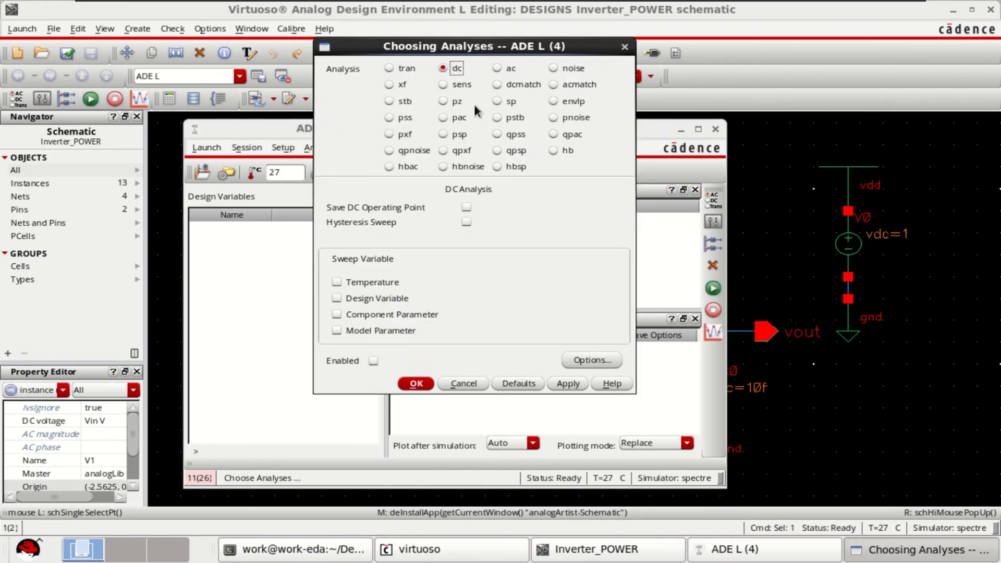
pyautogui.click(467, 207)
pyautogui.click(625, 47)
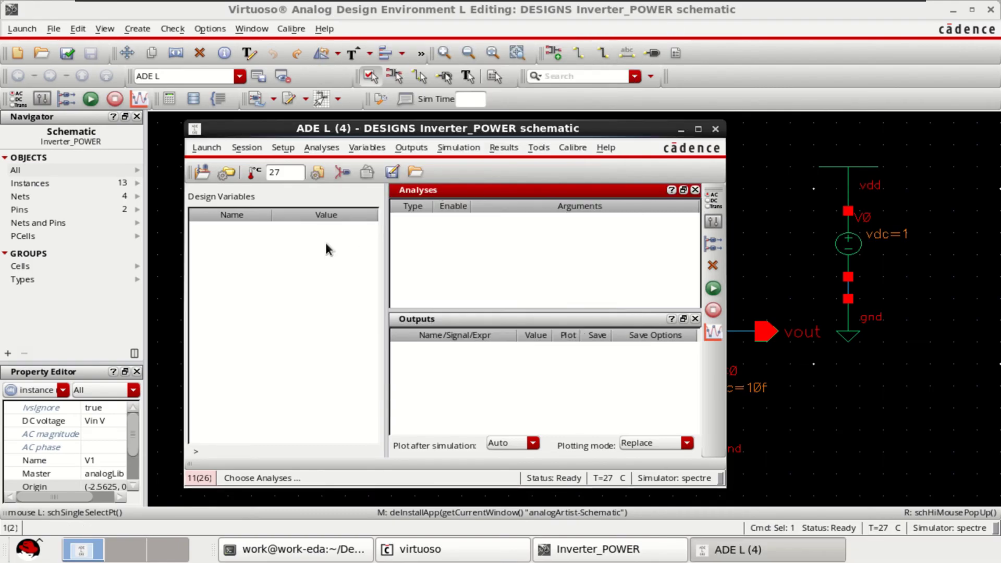
# Copy design variables from the cellview and set Vin's value to 0.
pyautogui.rightClick(290, 266)
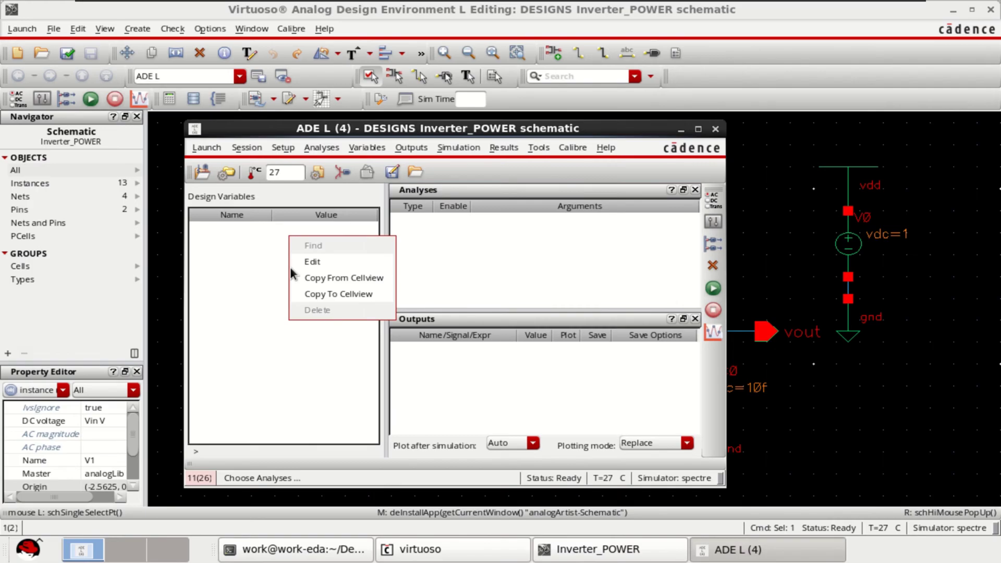
pyautogui.click(238, 282)
pyautogui.rightClick(237, 265)
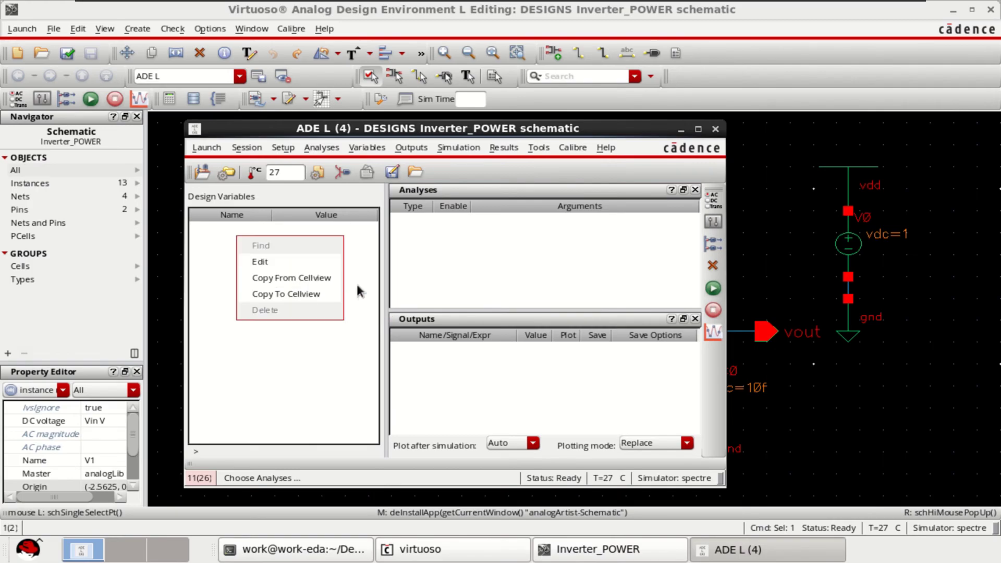
pyautogui.click(319, 279)
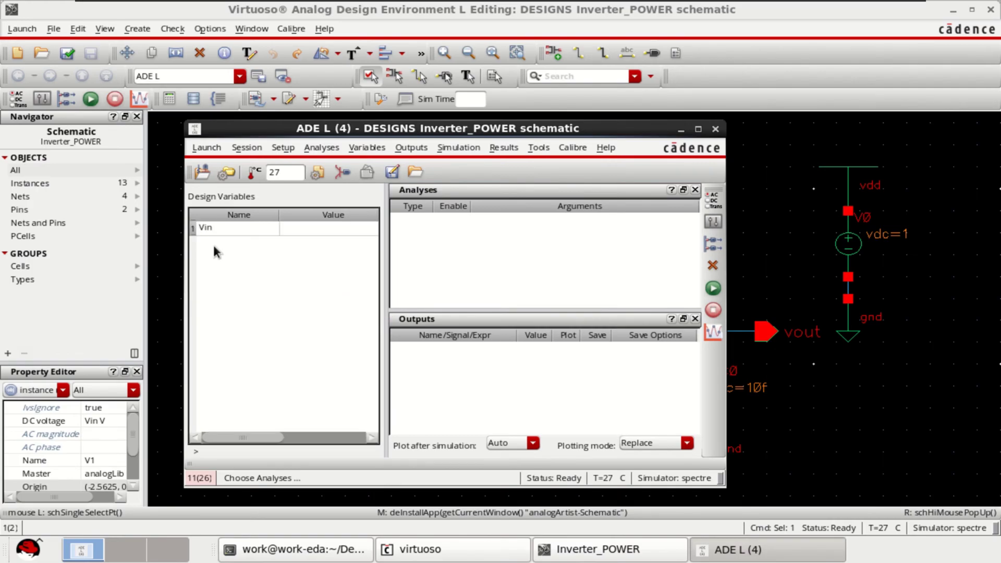
pyautogui.click(222, 228)
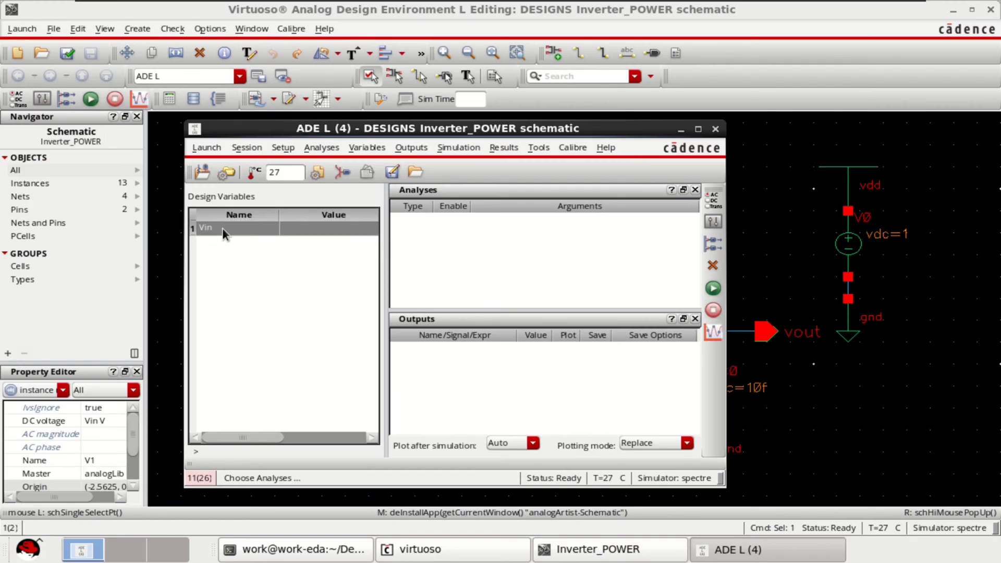
pyautogui.doubleClick(314, 229)
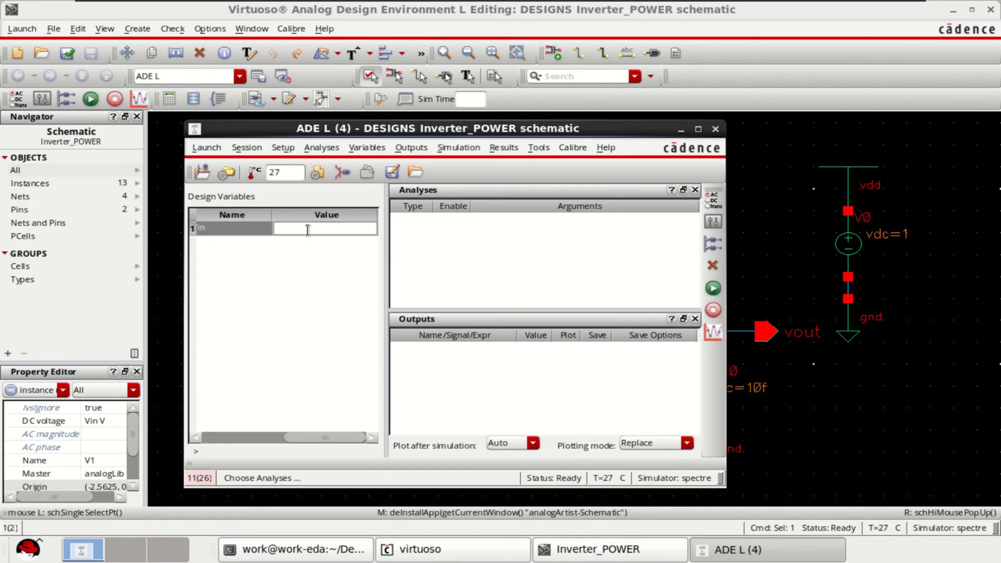
pyautogui.write('0')
pyautogui.click(295, 289)
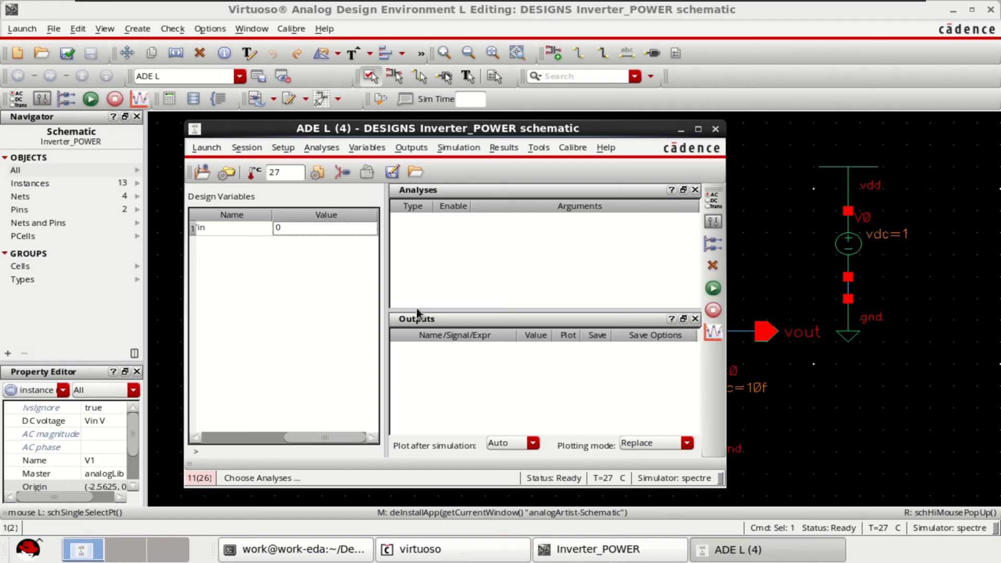
# Choose a dc analysis that saves the DC operating point.
pyautogui.rightClick(513, 255)
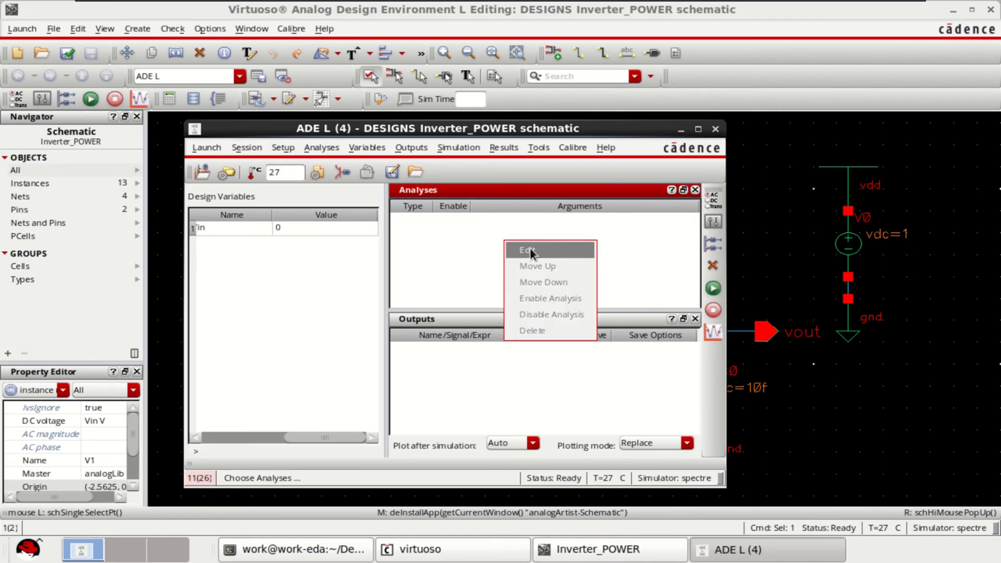
pyautogui.click(530, 250)
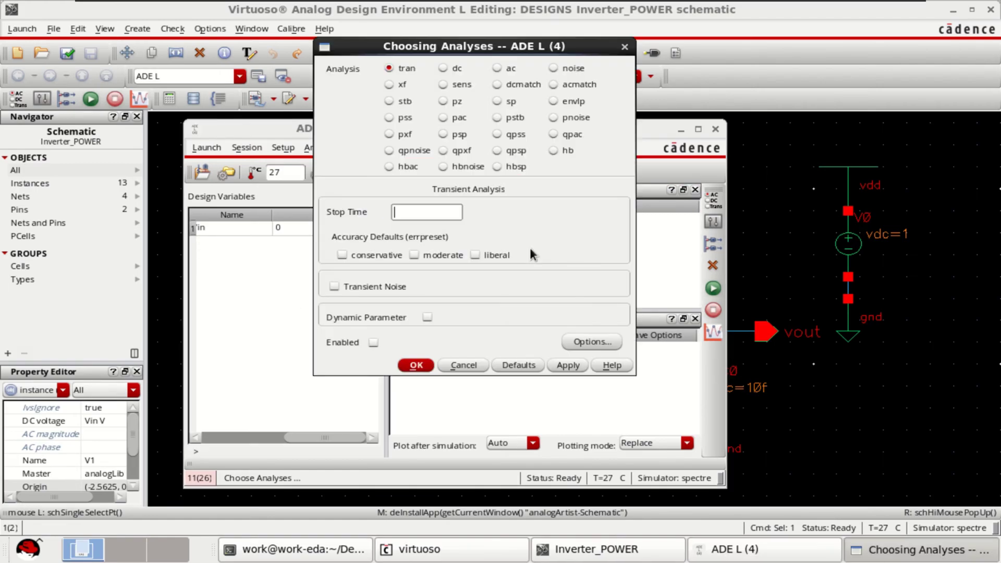
pyautogui.click(443, 69)
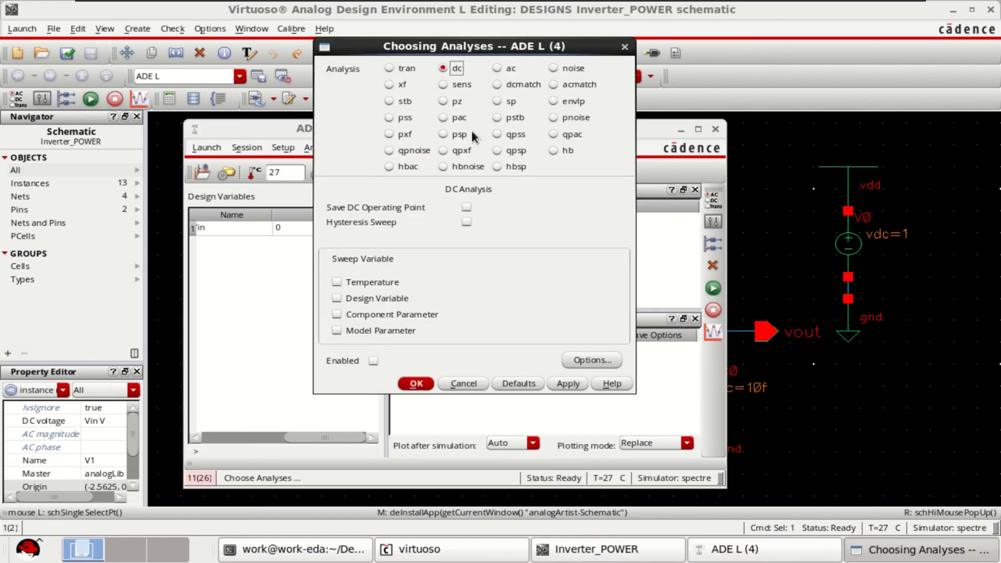
pyautogui.click(466, 206)
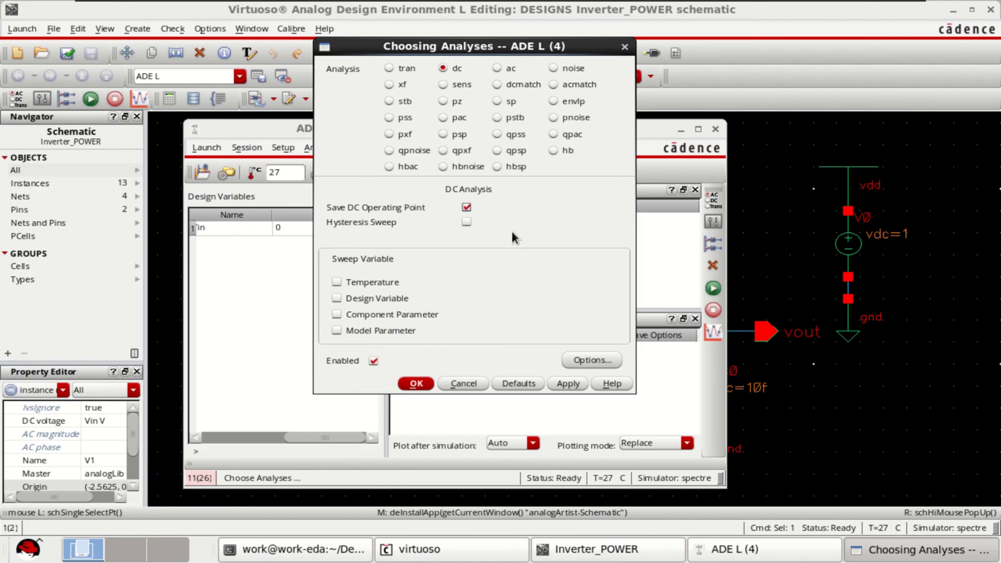
# Sweep design variable Vin from start 0 to stop 1 and confirm the analysis.
pyautogui.click(336, 297)
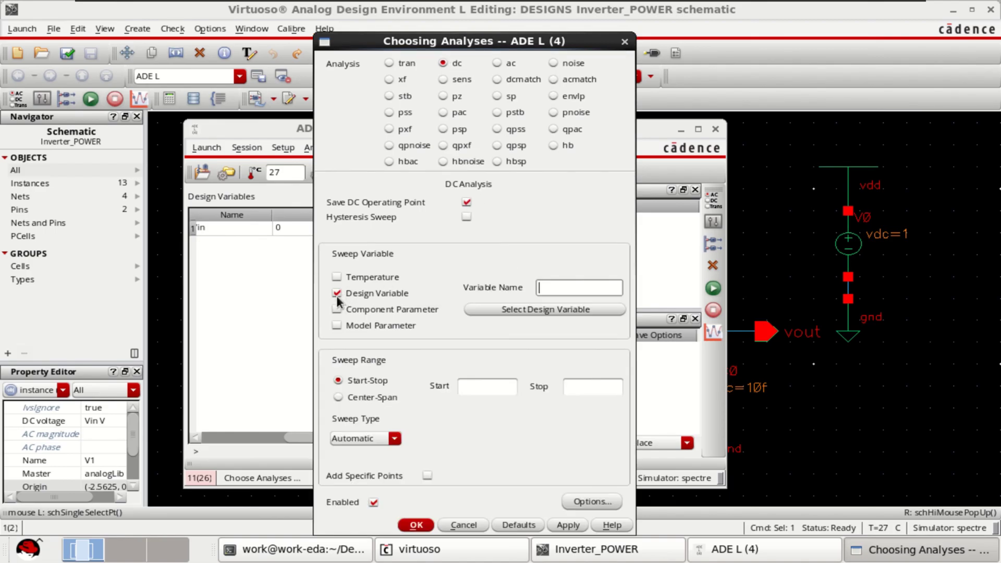
pyautogui.click(546, 309)
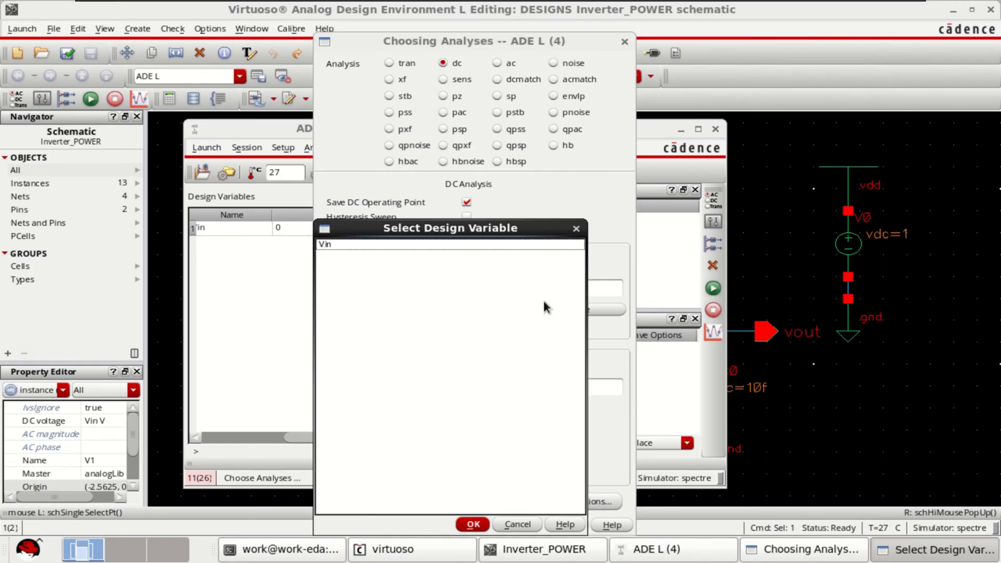
pyautogui.click(333, 244)
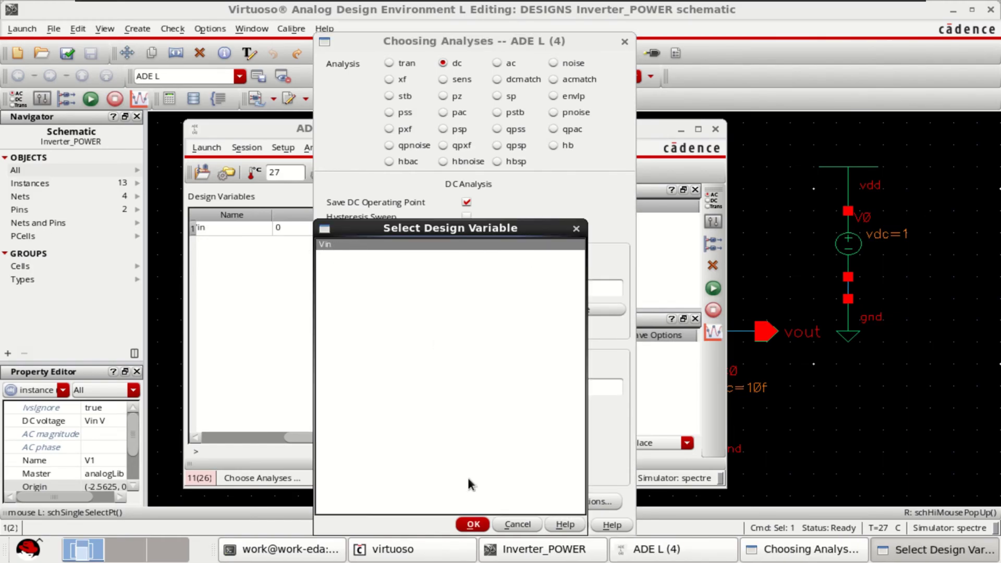
pyautogui.click(474, 524)
pyautogui.doubleClick(559, 288)
pyautogui.click(494, 388)
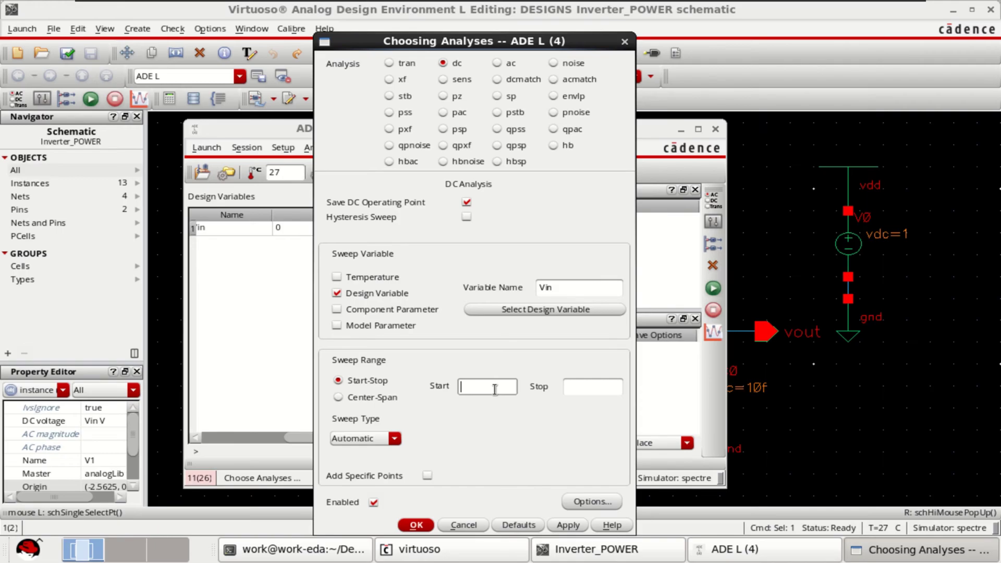
pyautogui.write('0')
pyautogui.click(569, 387)
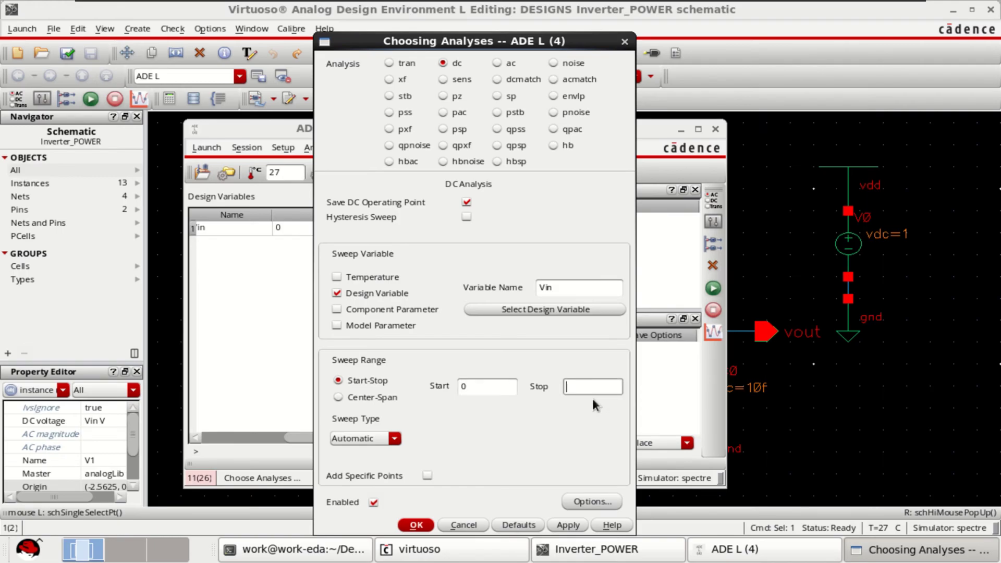
pyautogui.write('1')
pyautogui.click(417, 526)
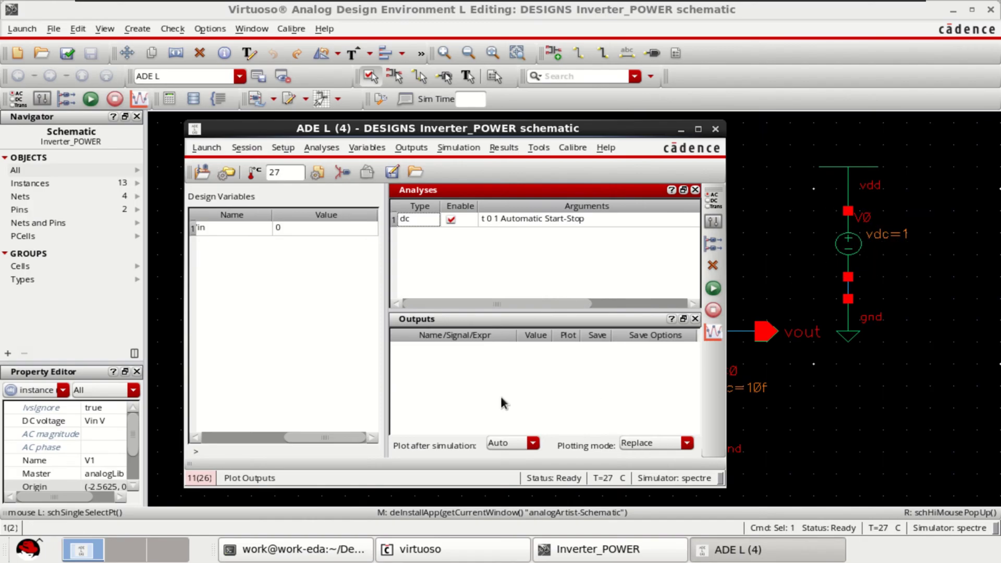
# Pick the vin and vout nets and V0's MINUS terminal from the design as outputs.
pyautogui.rightClick(474, 365)
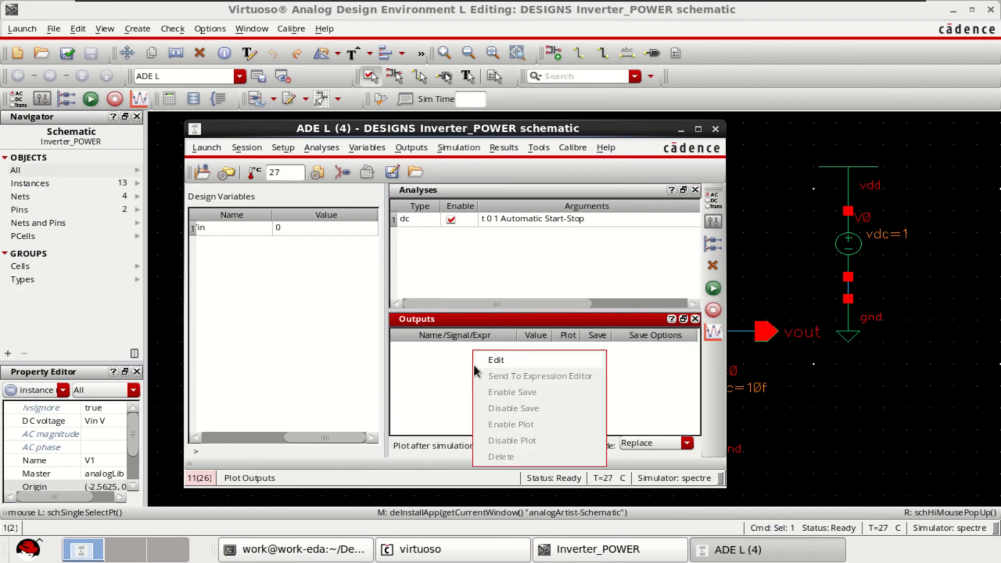
pyautogui.click(504, 359)
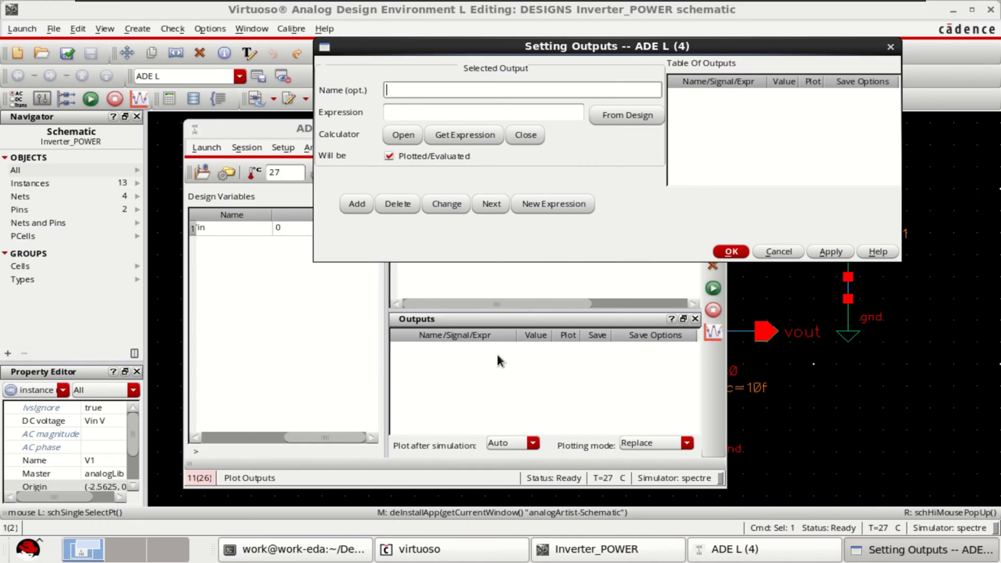
pyautogui.click(621, 116)
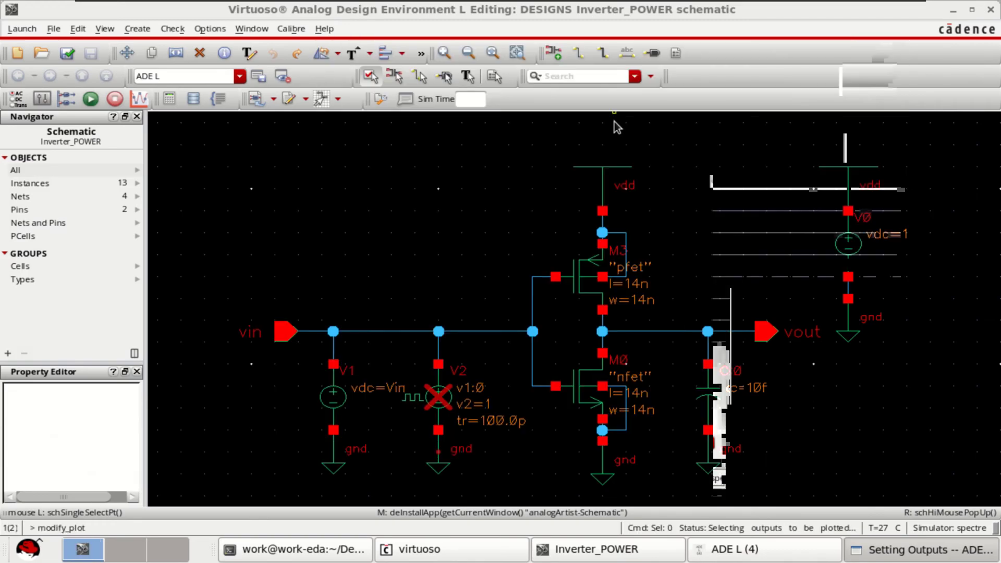
pyautogui.click(397, 332)
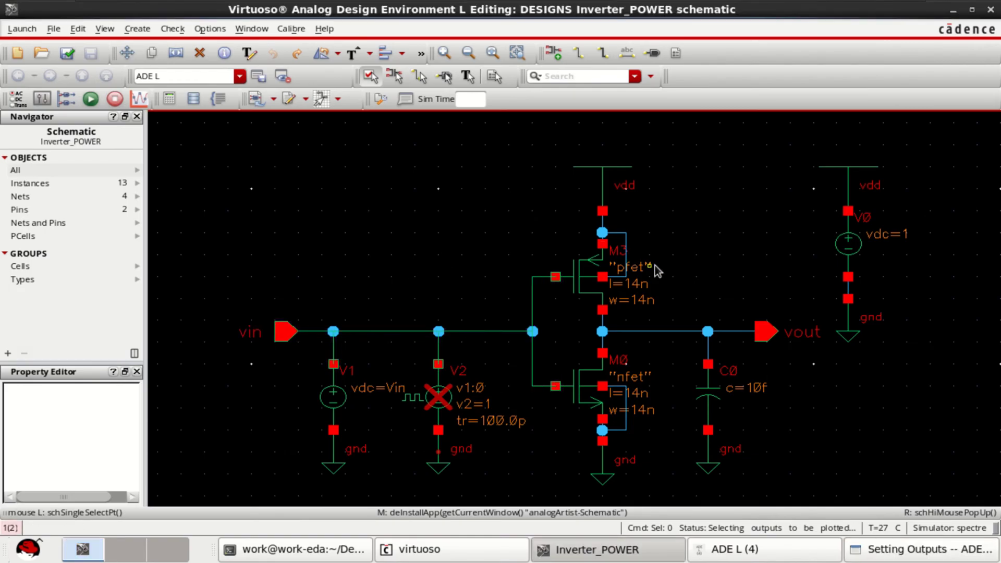
pyautogui.click(679, 333)
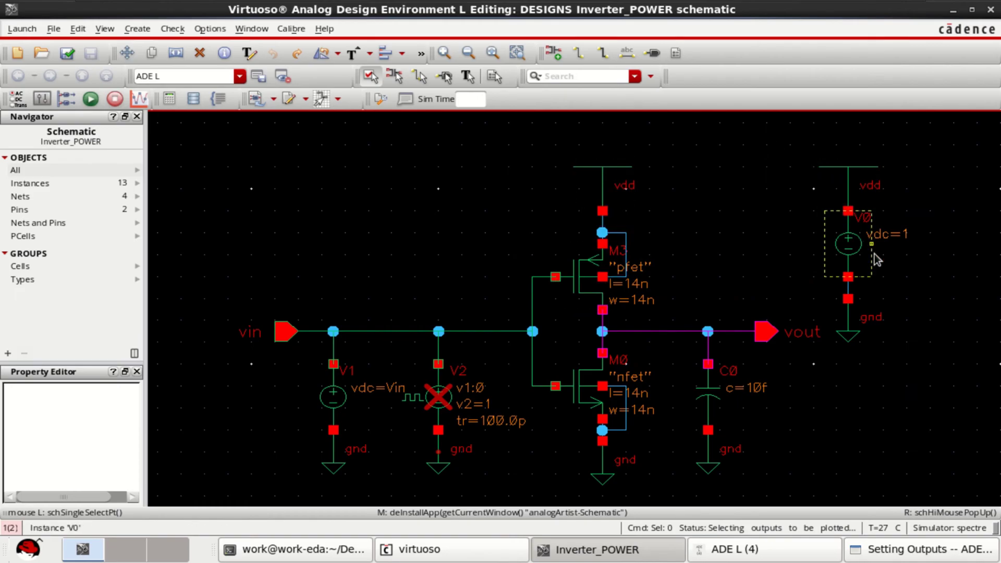
pyautogui.click(849, 279)
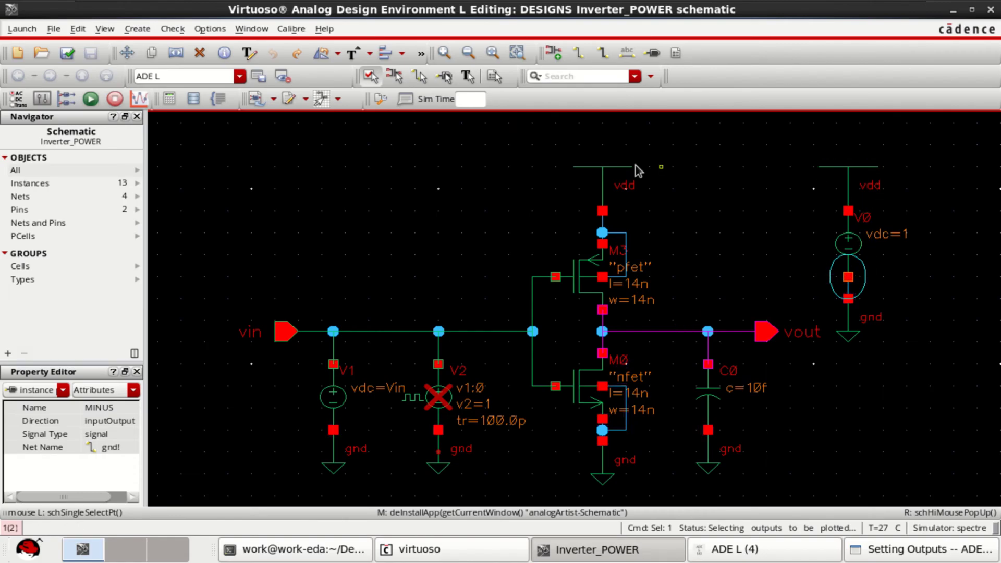
pyautogui.click(905, 546)
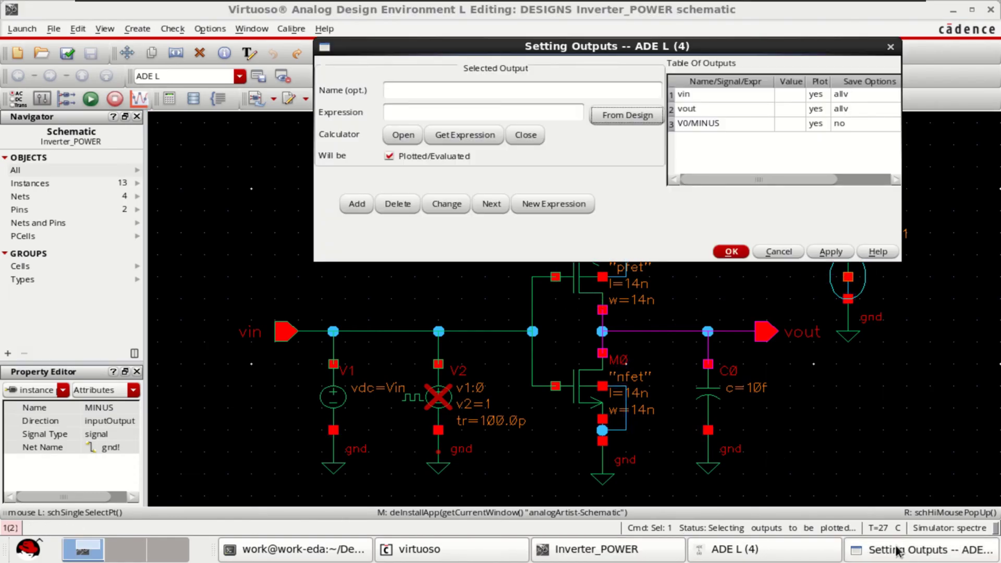
pyautogui.click(731, 252)
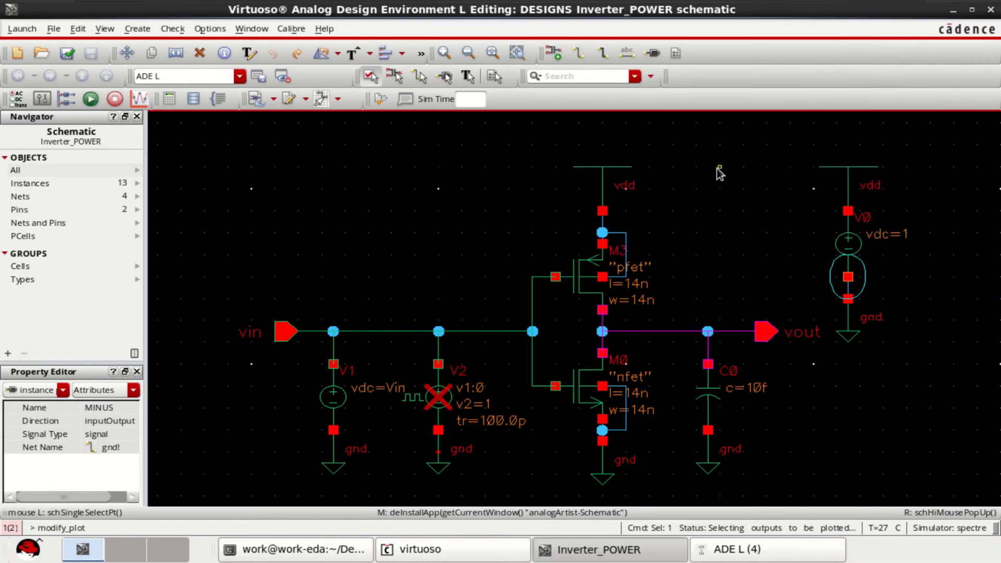
# Netlist and run the DC simulation, then close the log reporting undefined models for M0 and M3.
pyautogui.click(746, 550)
pyautogui.moveTo(596, 136); pyautogui.dragTo(609, 126)
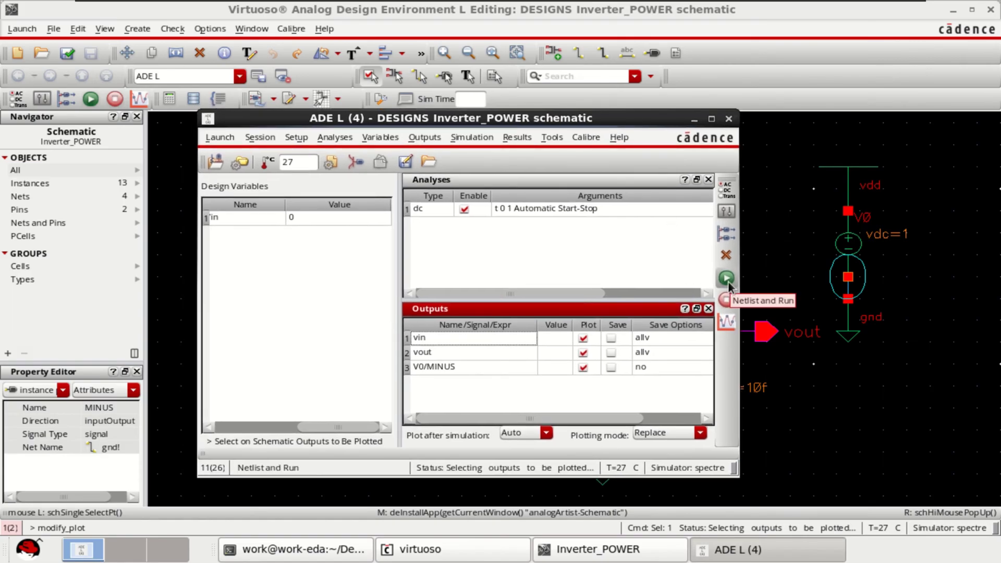
pyautogui.click(728, 280)
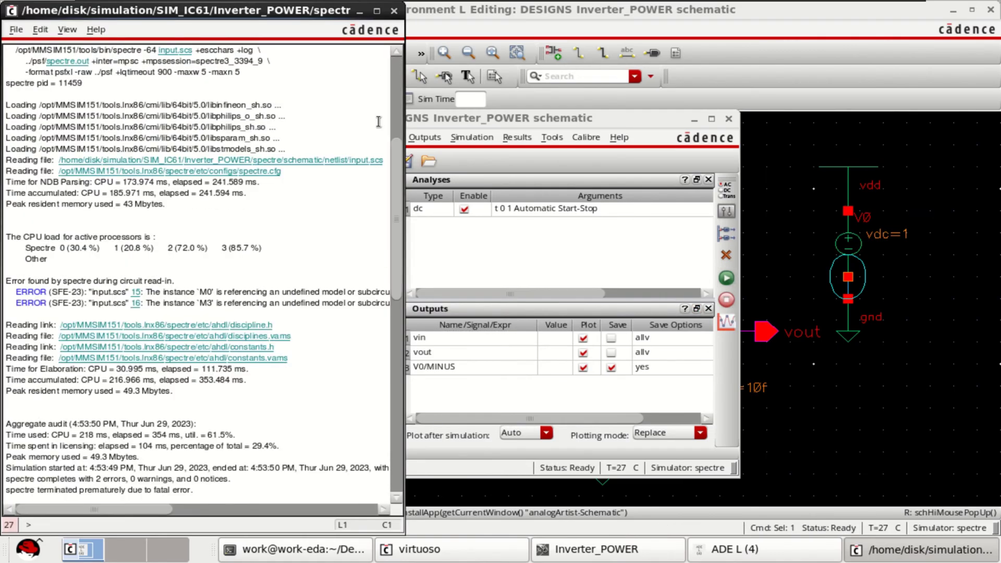
pyautogui.click(394, 10)
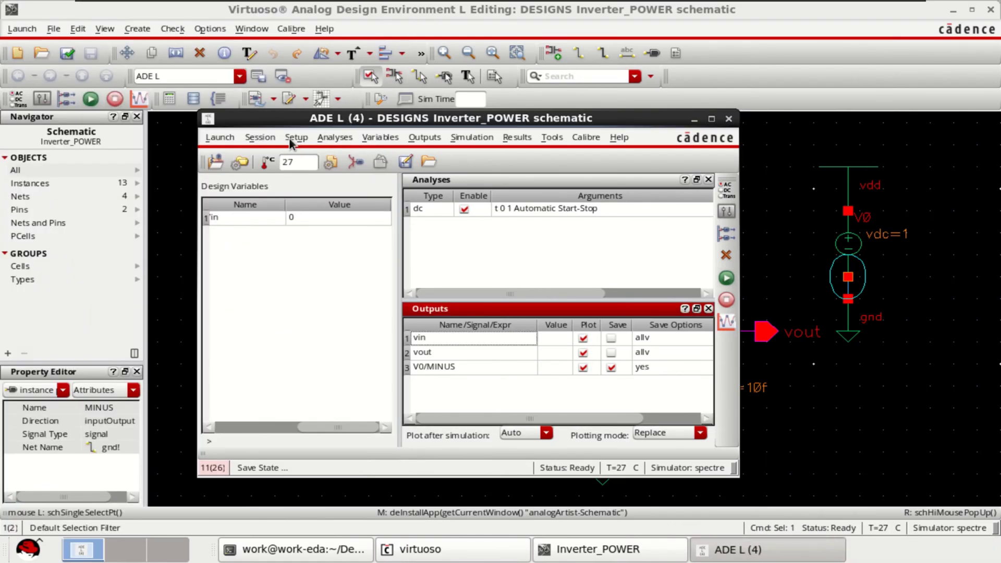
# Add nfet14nm.sp and pfet14nm.sp as model files in Model Libraries.
pyautogui.click(273, 136)
pyautogui.moveTo(297, 137)
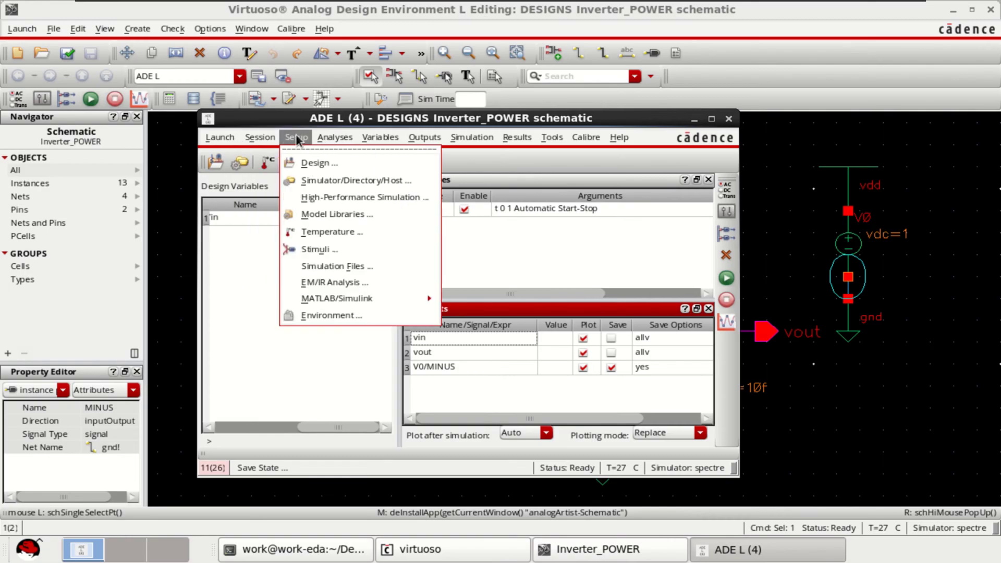
pyautogui.click(343, 217)
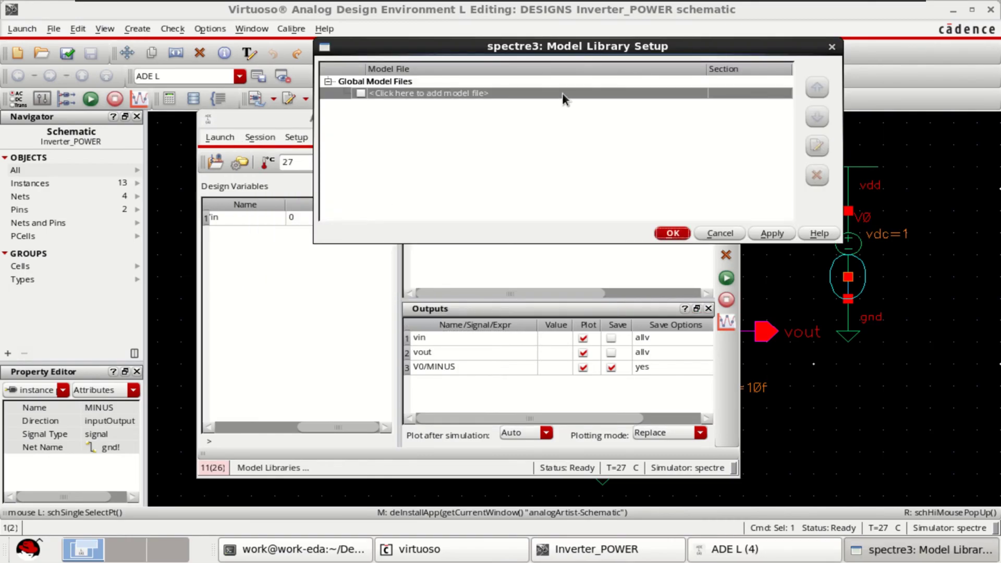
pyautogui.click(562, 93)
pyautogui.click(681, 94)
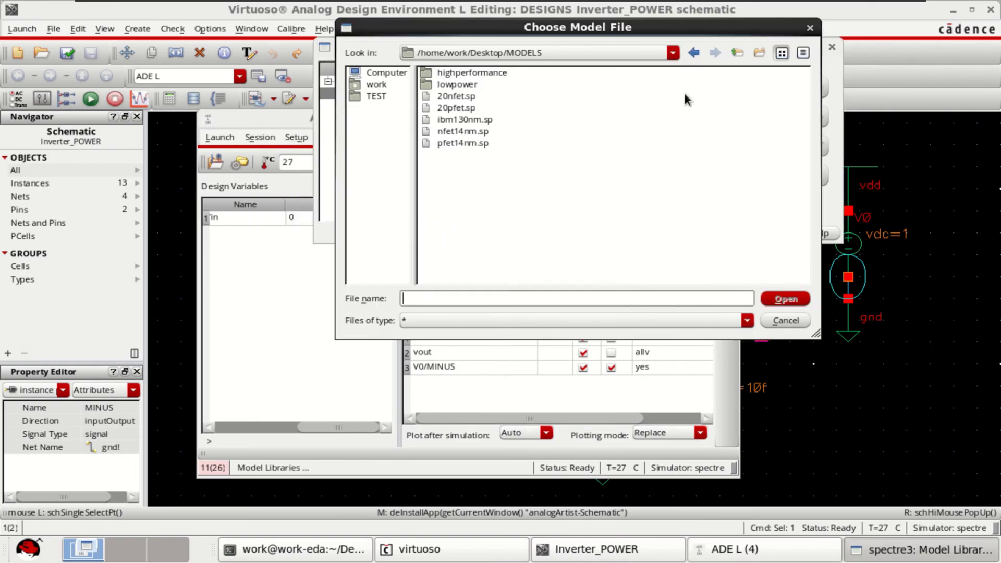
pyautogui.click(468, 130)
pyautogui.keyDown('shift'); pyautogui.click(464, 141); pyautogui.keyUp('shift')
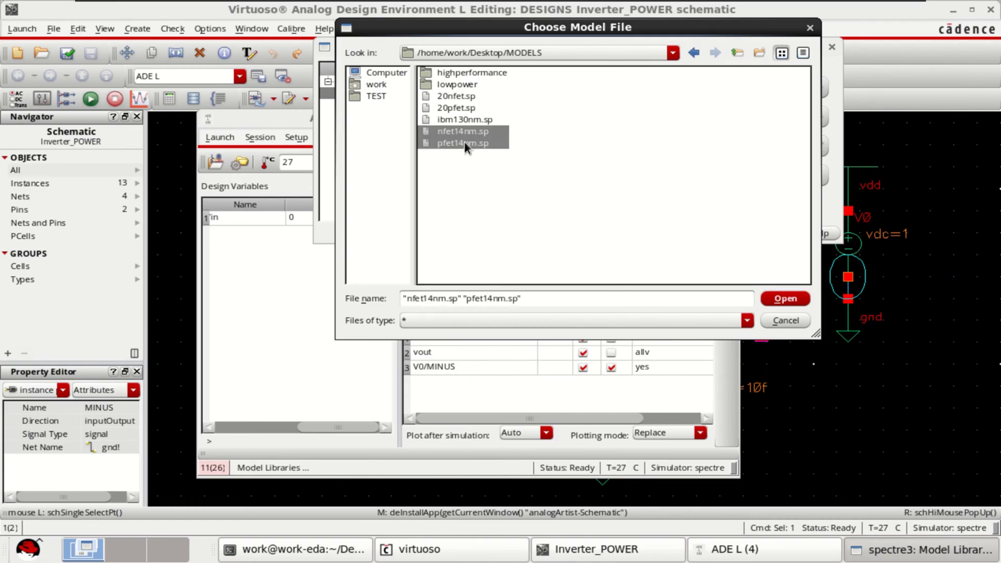
pyautogui.click(787, 298)
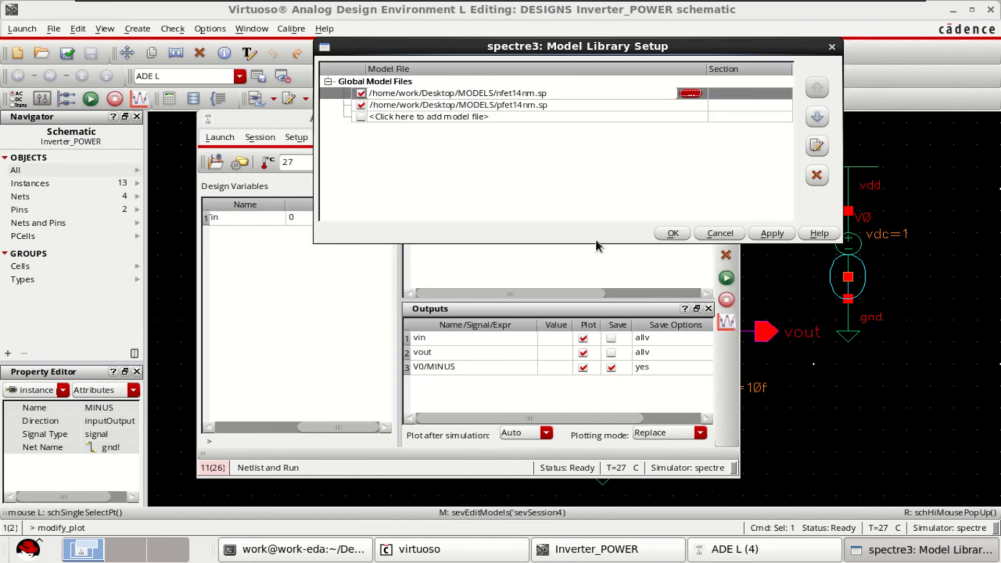
pyautogui.click(673, 233)
# Rerun the DC sweep with the models and maximize the DC response plot window.
pyautogui.click(726, 278)
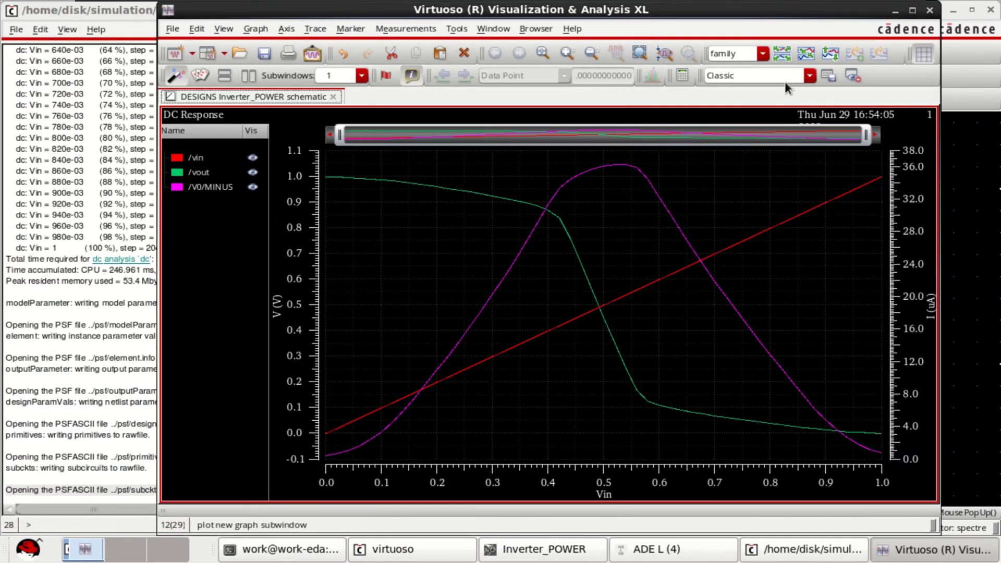
pyautogui.click(912, 11)
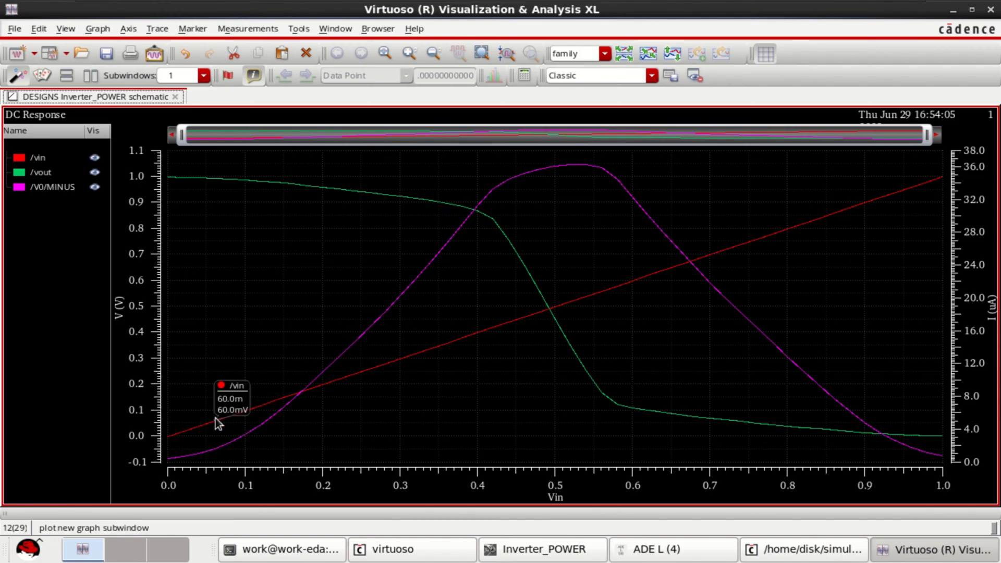
pyautogui.moveTo(169, 462)
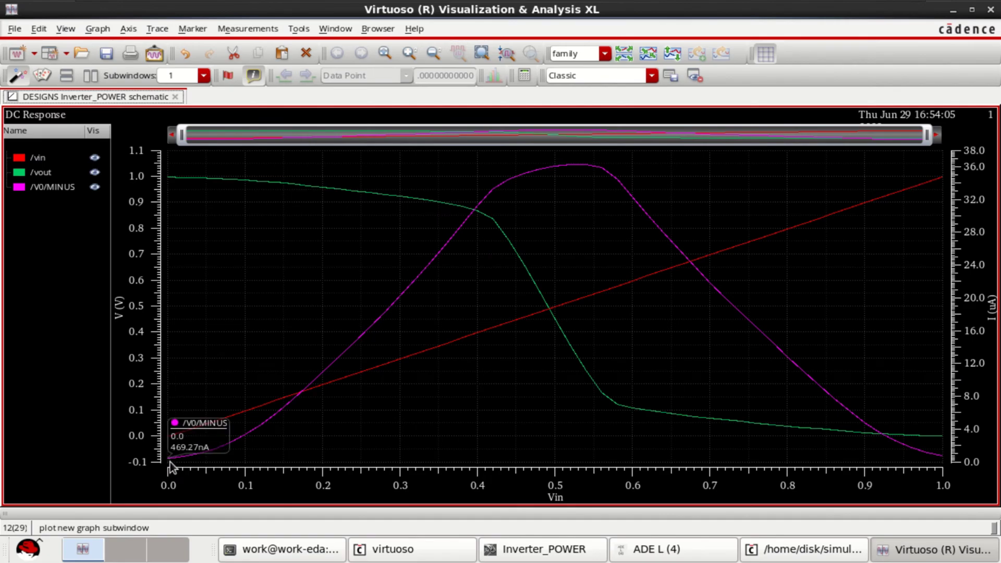
# Place marker M1 at the /V0/MINUS trace start (469.27nA) and move its label off the curve.
pyautogui.press('m')
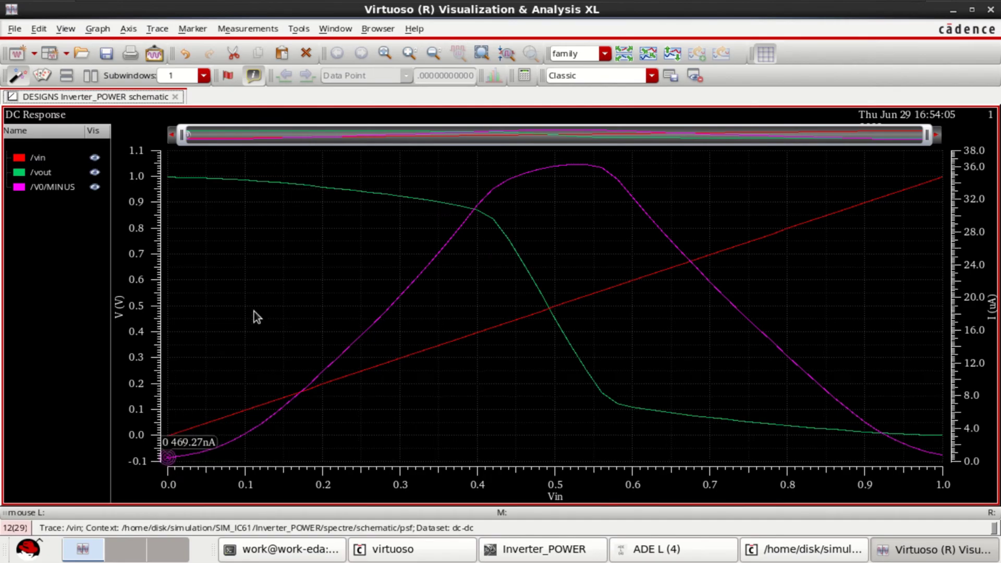
pyautogui.moveTo(198, 443)
pyautogui.mouseDown()
pyautogui.moveTo(207, 408)
pyautogui.moveTo(239, 413)
pyautogui.mouseUp()
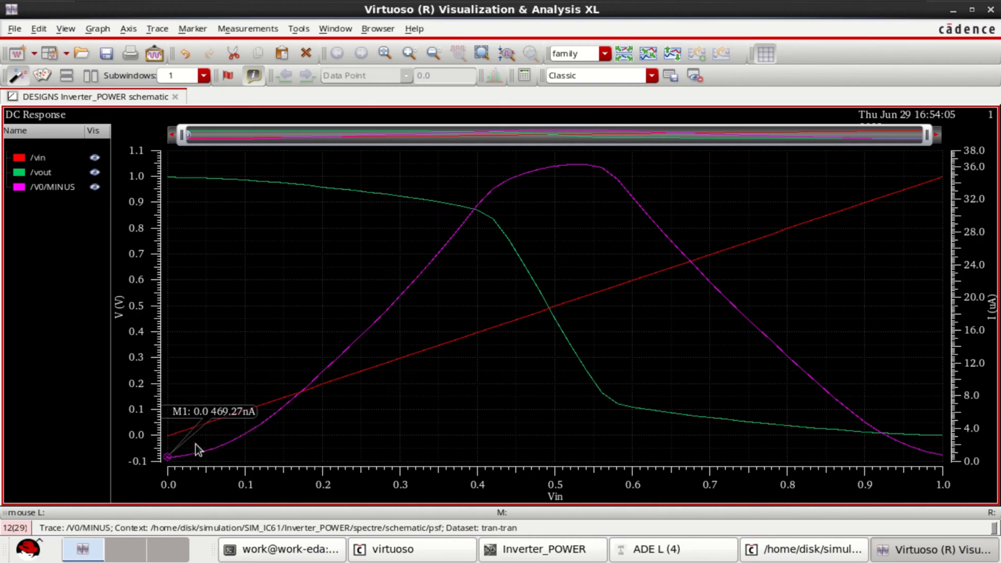
pyautogui.moveTo(195, 455)
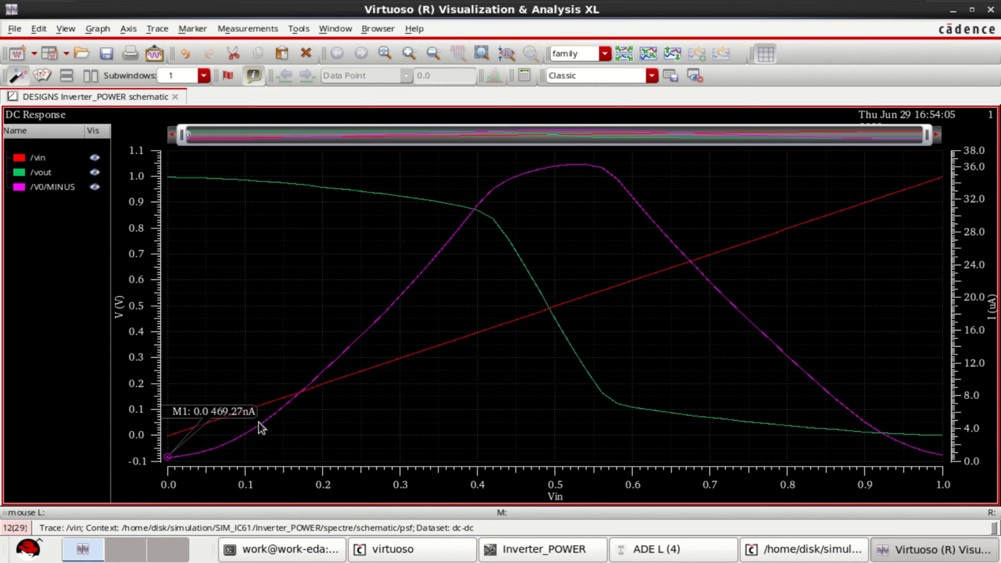
pyautogui.moveTo(221, 416)
pyautogui.moveTo(265, 420)
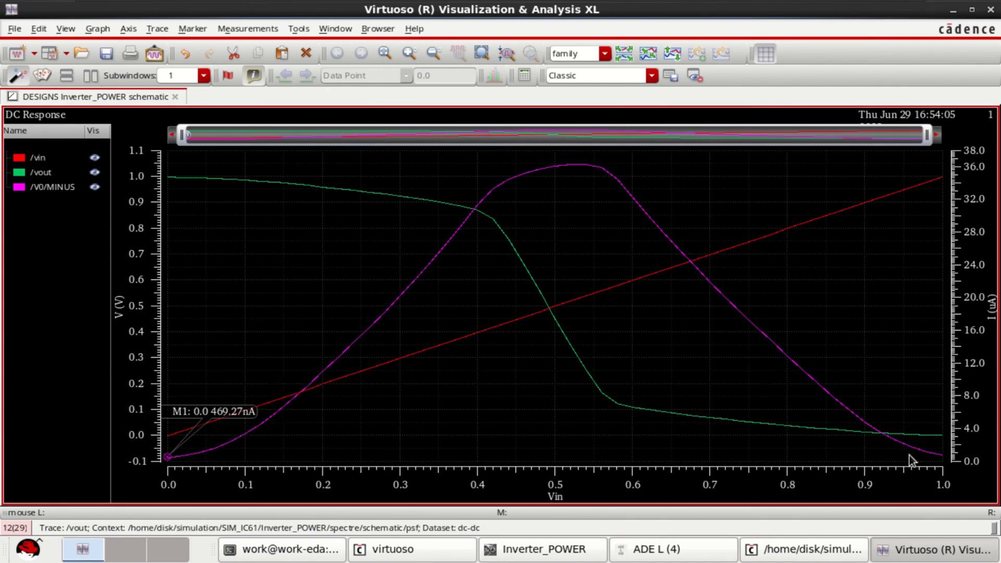
pyautogui.moveTo(939, 457)
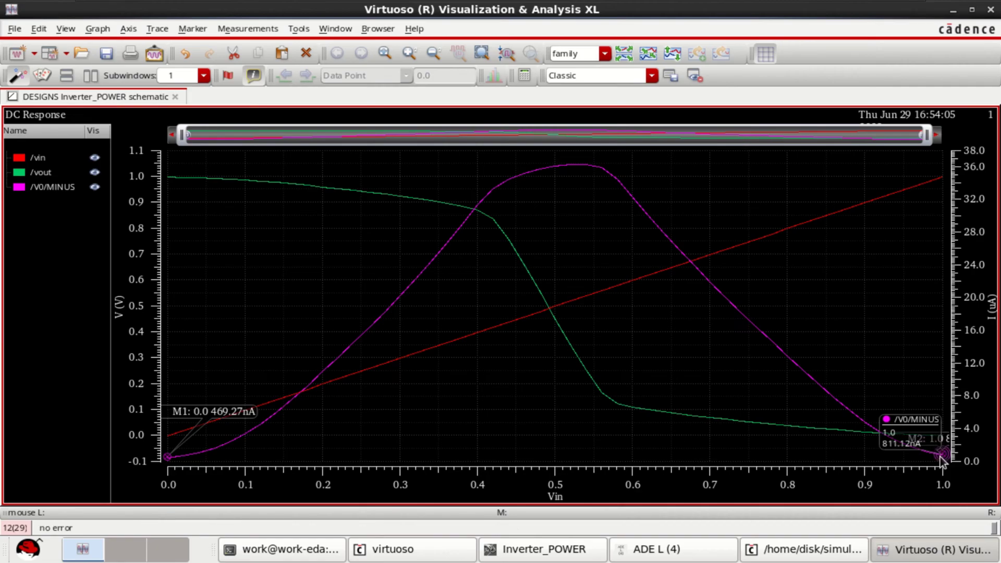
# Place marker M2 at the curve end (811.12nA at Vin 1.0), move its label up-left, and select the trace.
pyautogui.press('m')
pyautogui.moveTo(929, 452)
pyautogui.mouseDown()
pyautogui.moveTo(924, 410)
pyautogui.moveTo(877, 402)
pyautogui.mouseUp()
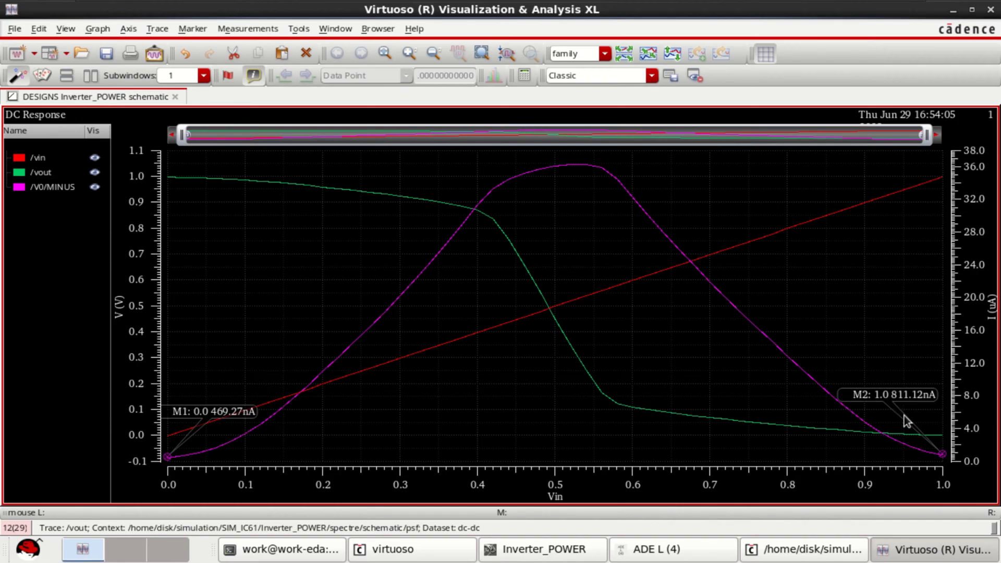
pyautogui.moveTo(838, 410)
pyautogui.click(440, 261)
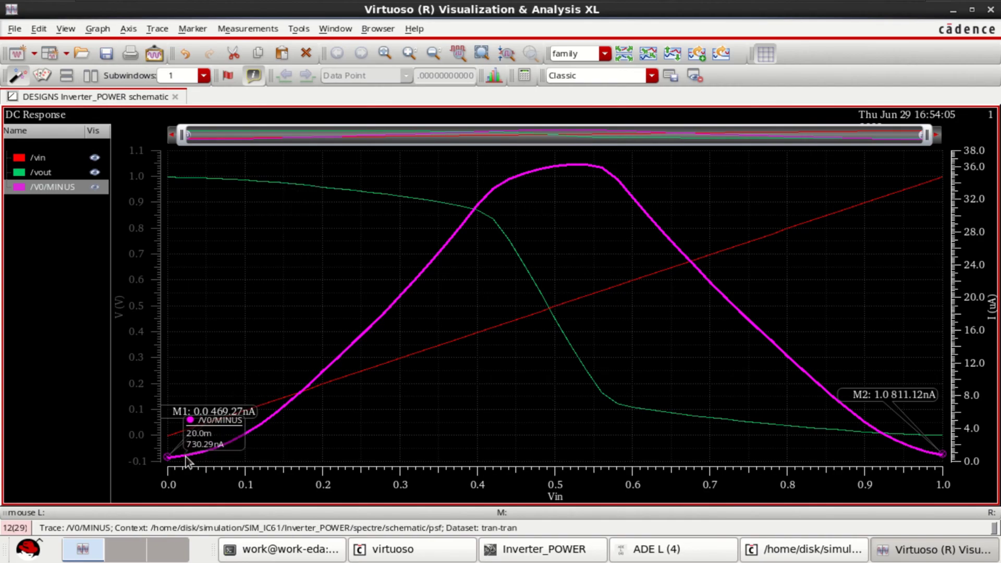
pyautogui.moveTo(381, 316)
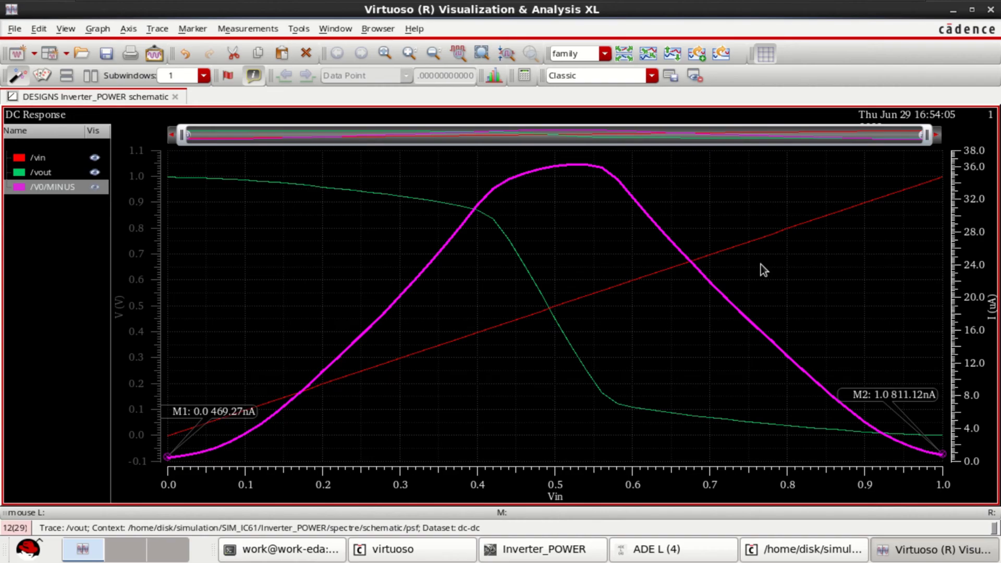
# Close the waveform viewer and spectre log, and move ADE L aside to reveal the schematic.
pyautogui.click(989, 10)
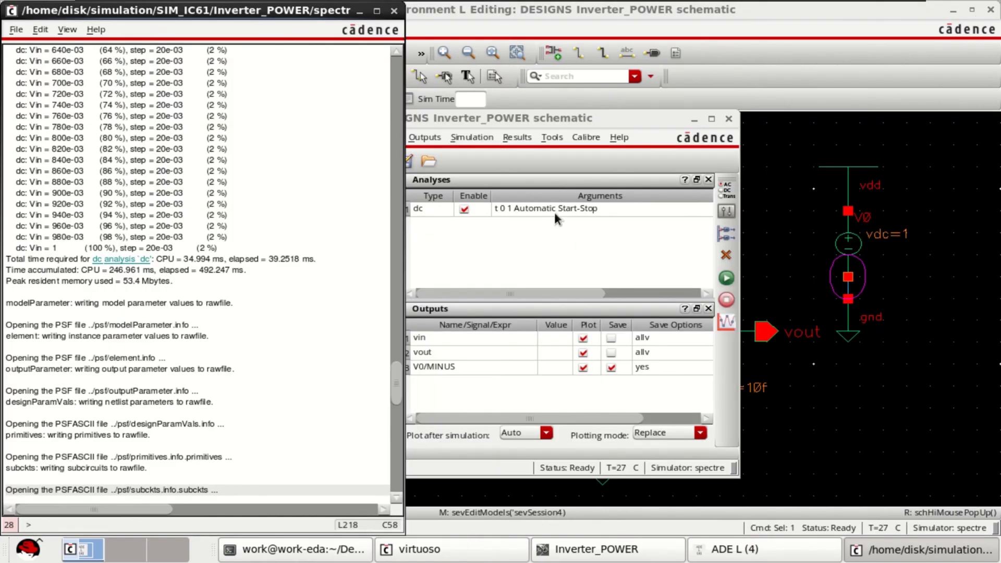
pyautogui.click(395, 12)
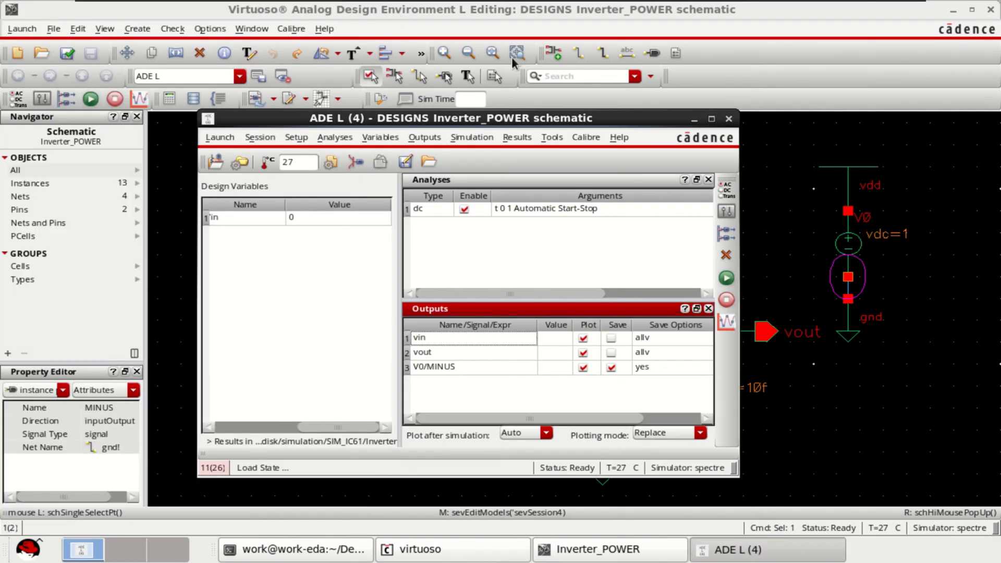
pyautogui.click(696, 122)
pyautogui.click(733, 196)
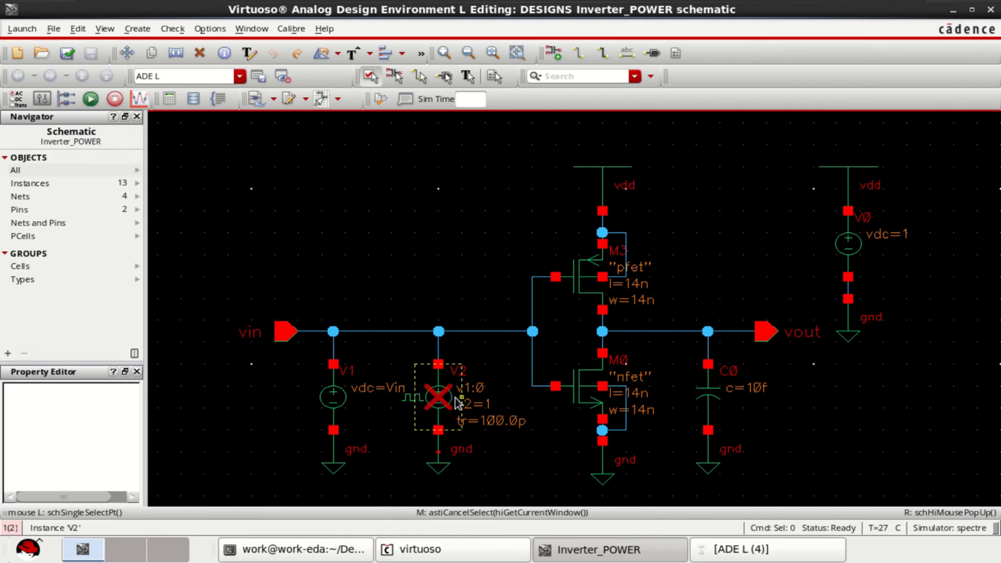
# Ignore DC source V1 and re-enable pulse source V2 for simulation.
pyautogui.click(336, 400)
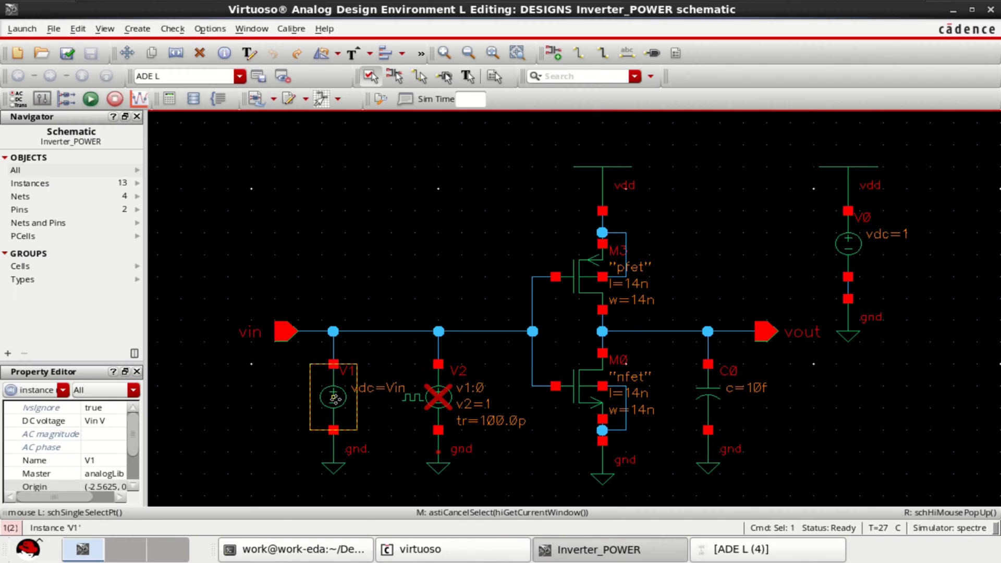
pyautogui.keyDown('shift'); pyautogui.middleClick(335, 400); pyautogui.keyUp('shift')
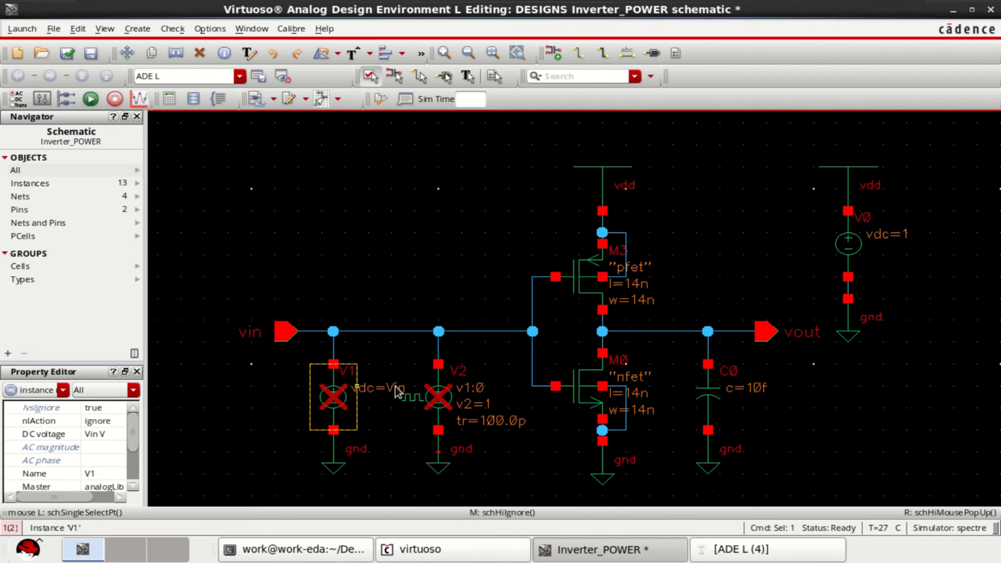
pyautogui.click(429, 388)
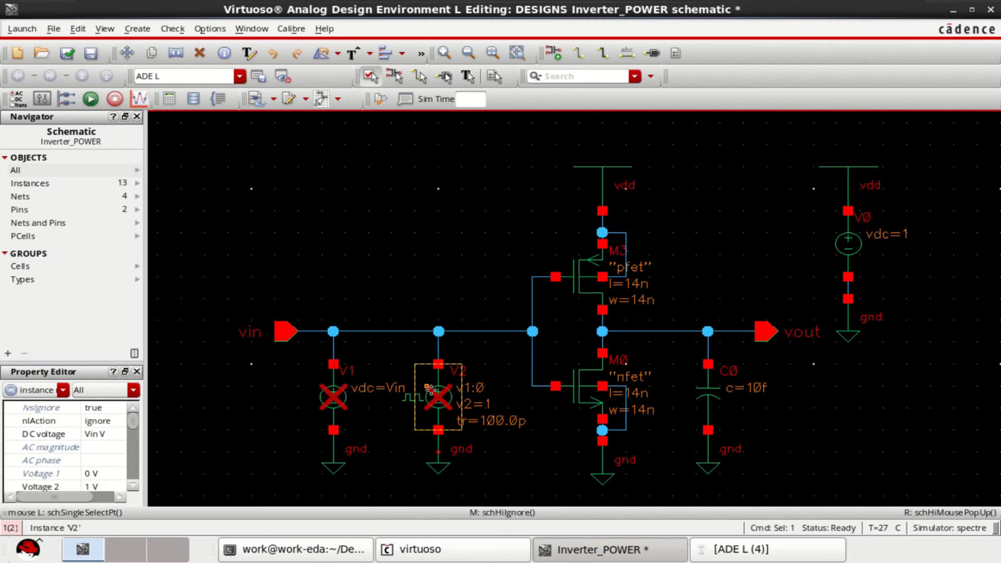
pyautogui.press('shift')
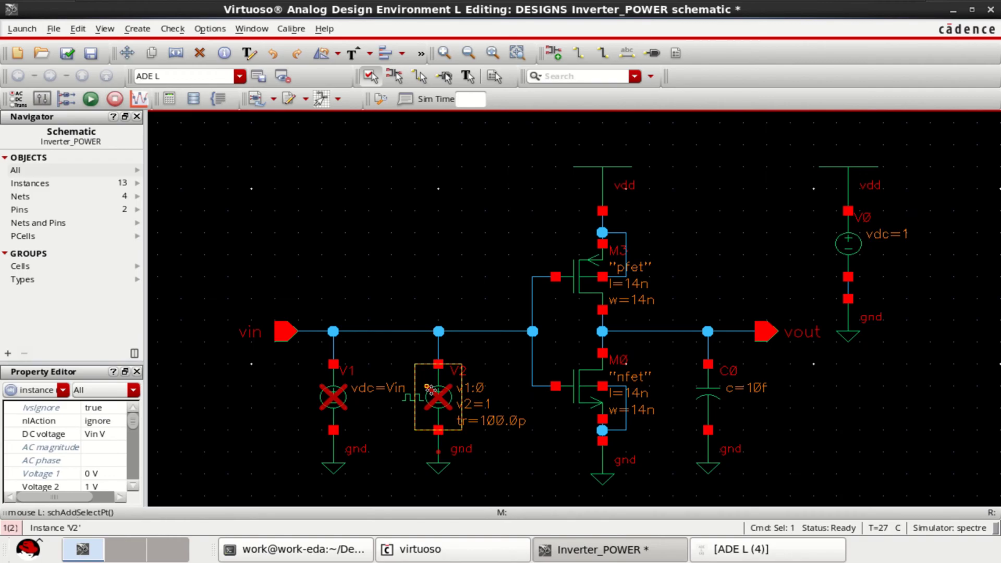
pyautogui.keyDown('shift'); pyautogui.middleClick(431, 389); pyautogui.keyUp('shift')
pyautogui.click(512, 463)
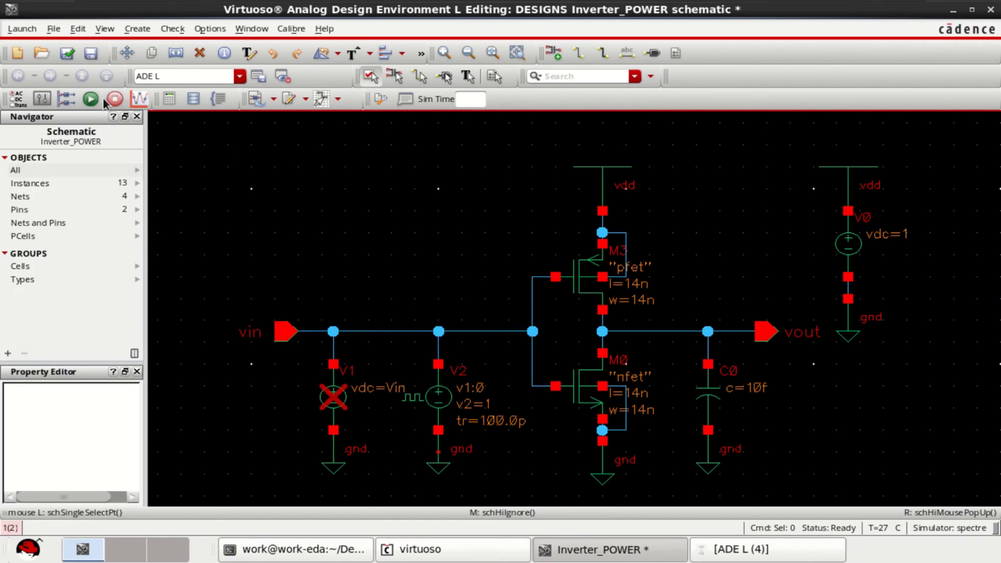
# Check and save the schematic, then clear the Vin DC voltage from V2's properties.
pyautogui.click(66, 54)
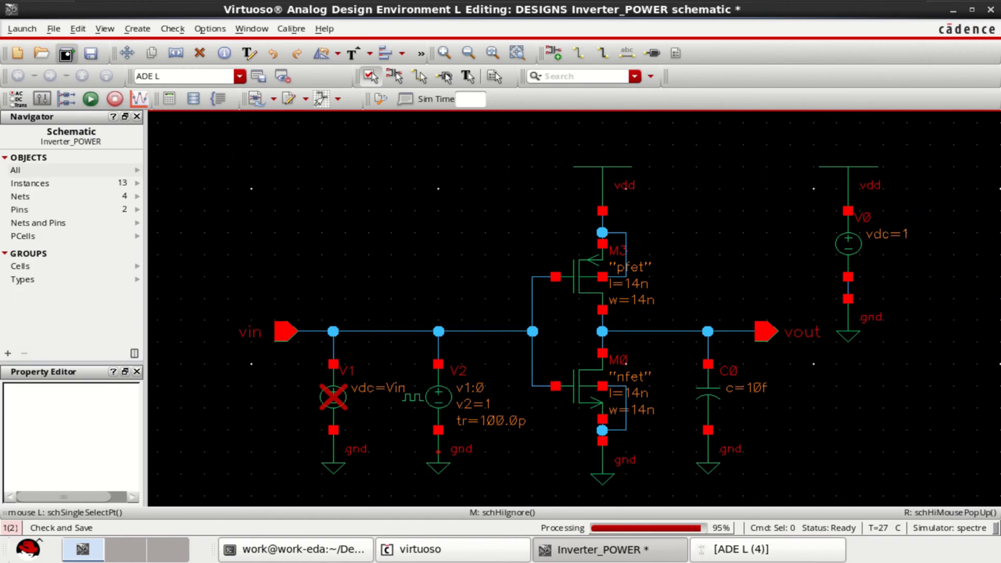
pyautogui.click(437, 400)
pyautogui.press('q')
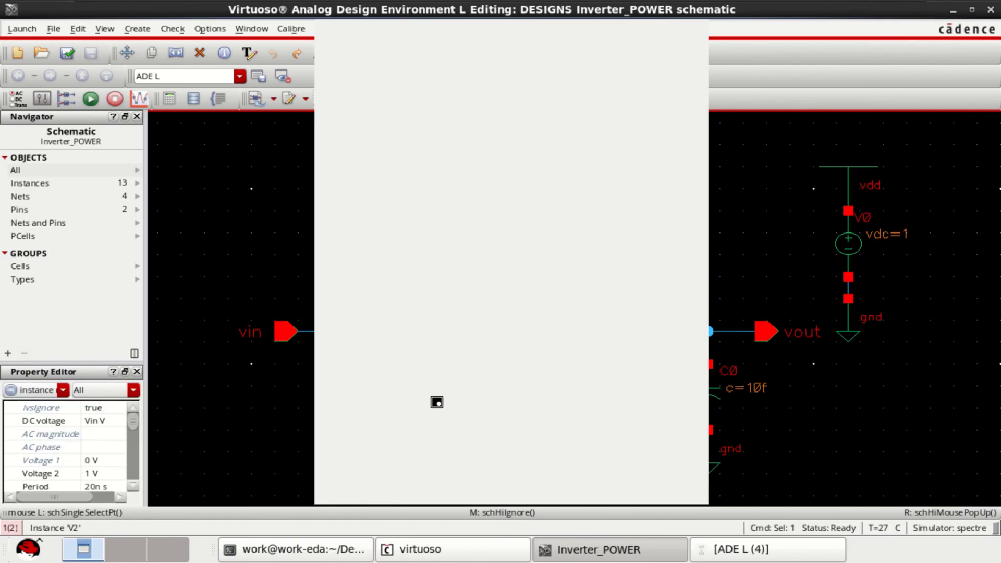
pyautogui.scroll(-1, 501, 370)
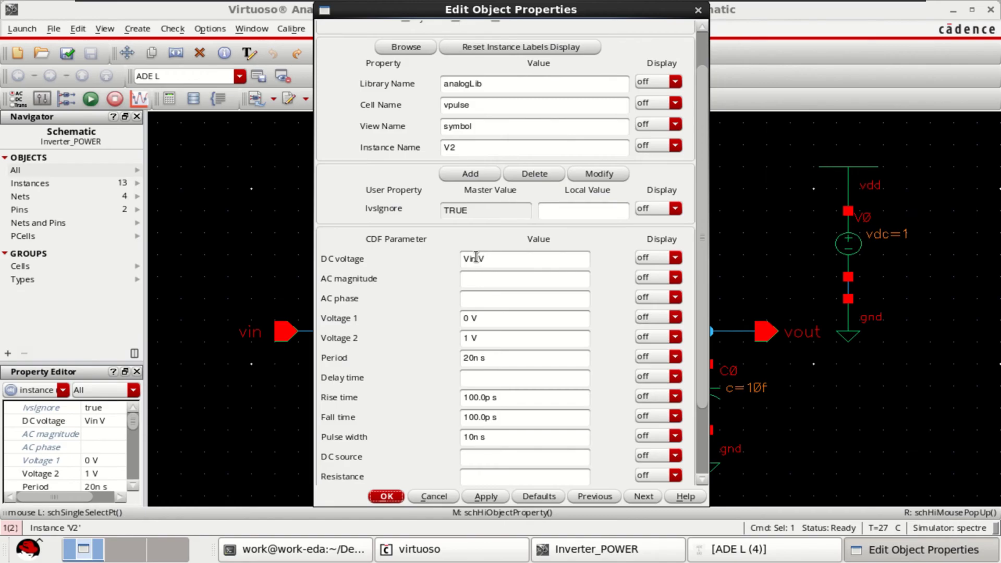
pyautogui.moveTo(473, 259); pyautogui.dragTo(452, 254)
pyautogui.press('BackSpace')
pyautogui.press('Delete')
pyautogui.press('Delete')
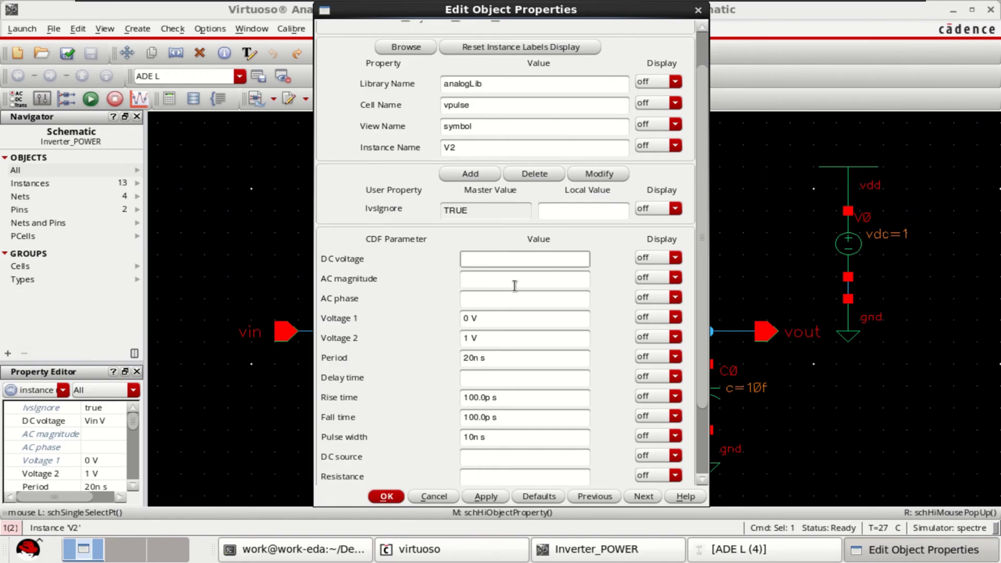
# Verify V2's 1 V level, 20n period, 100.0p edges and 10n width, then apply.
pyautogui.click(517, 339)
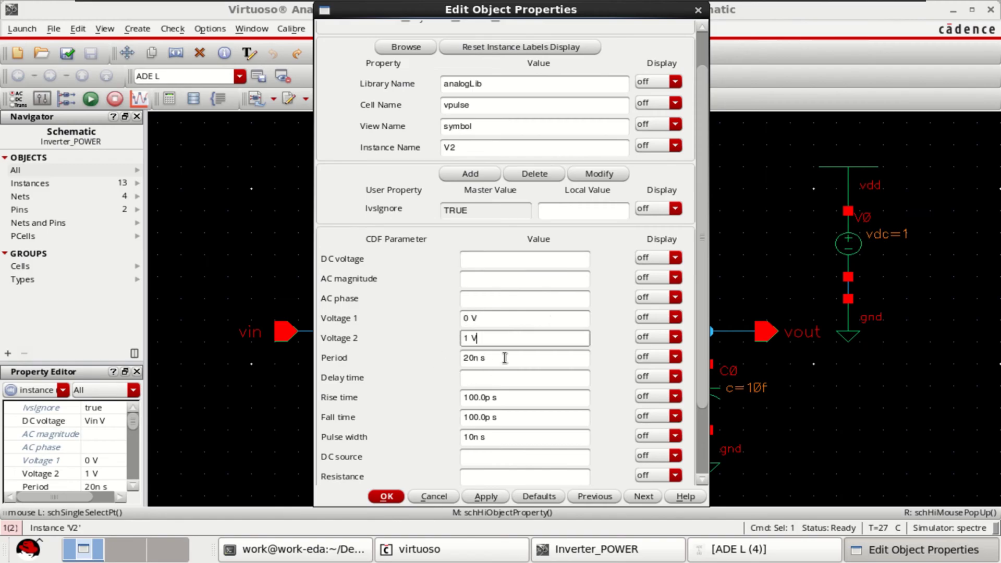
pyautogui.moveTo(505, 359); pyautogui.dragTo(443, 360)
pyautogui.moveTo(512, 401); pyautogui.dragTo(439, 396)
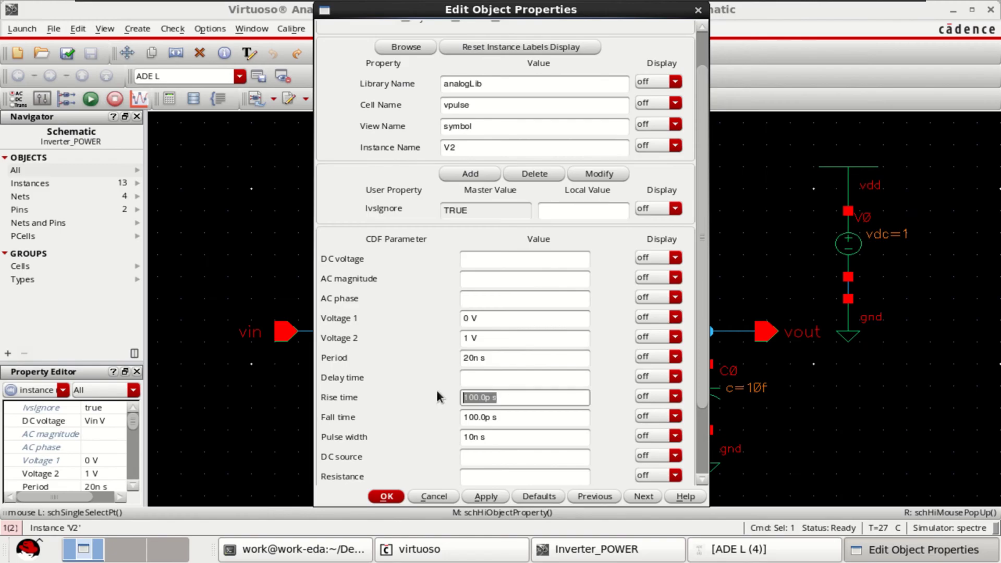
pyautogui.moveTo(502, 418); pyautogui.dragTo(441, 417)
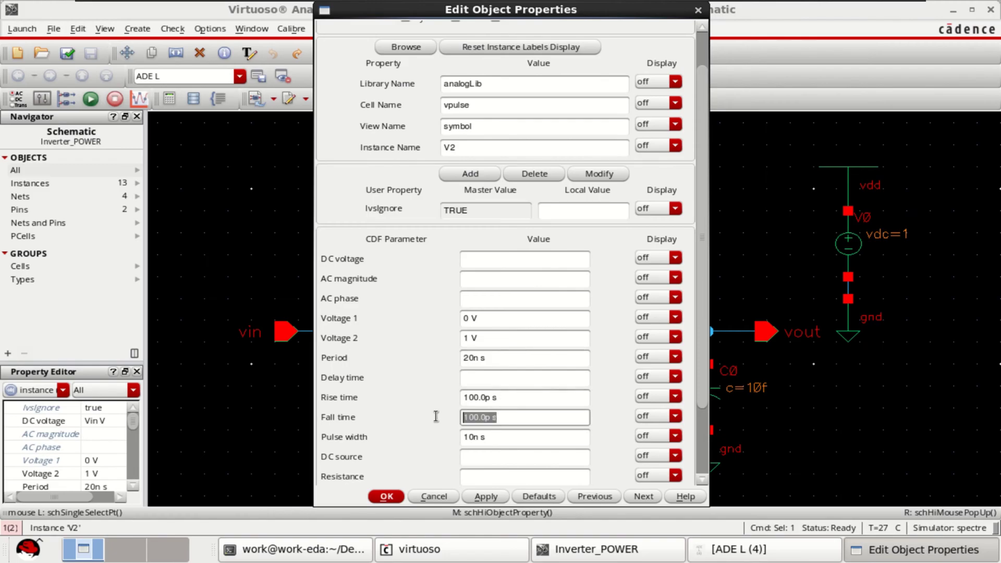
pyautogui.moveTo(498, 437); pyautogui.dragTo(438, 437)
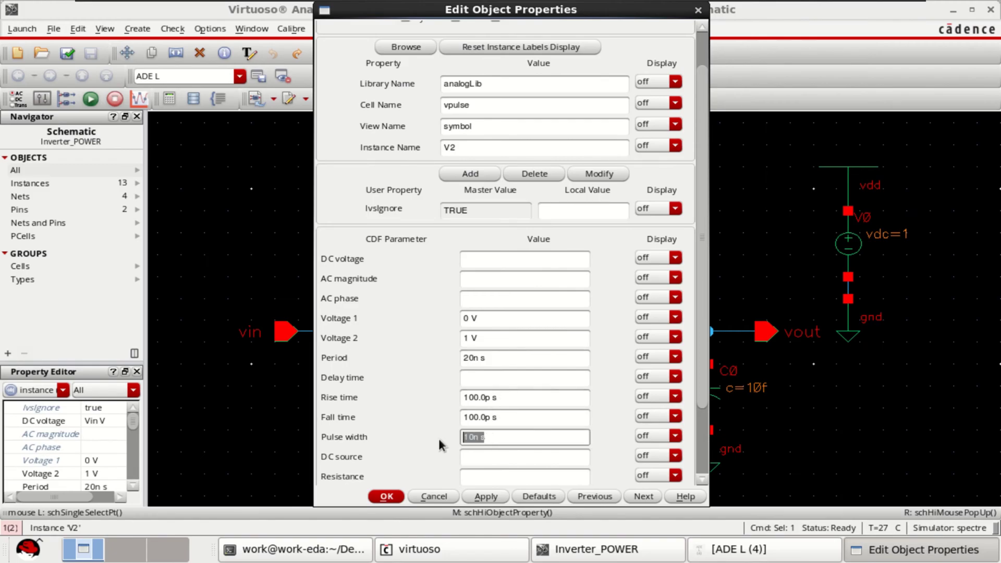
pyautogui.click(386, 497)
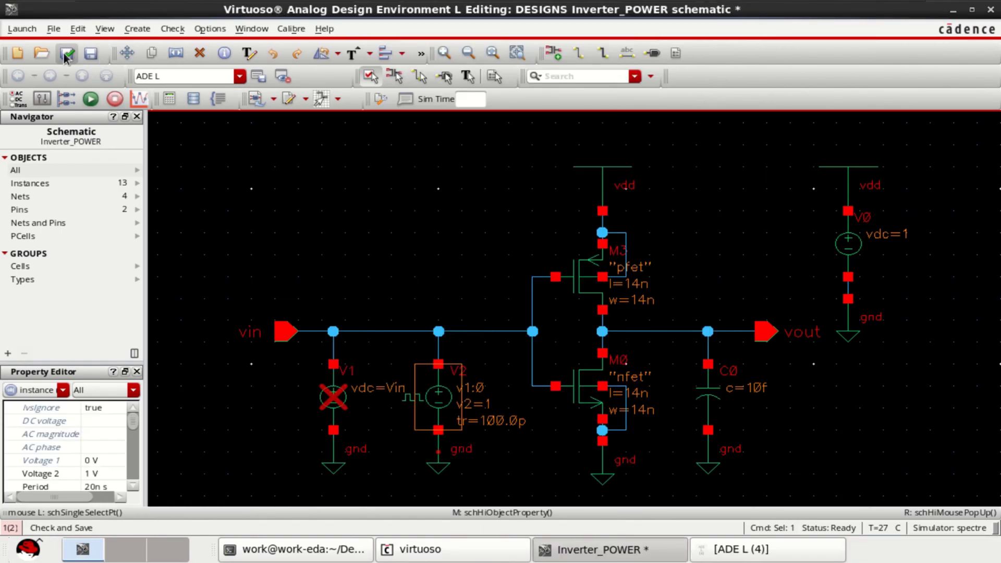
# Add a tran analysis with a 50n stop time and moderate accuracy in ADE L.
pyautogui.click(443, 210)
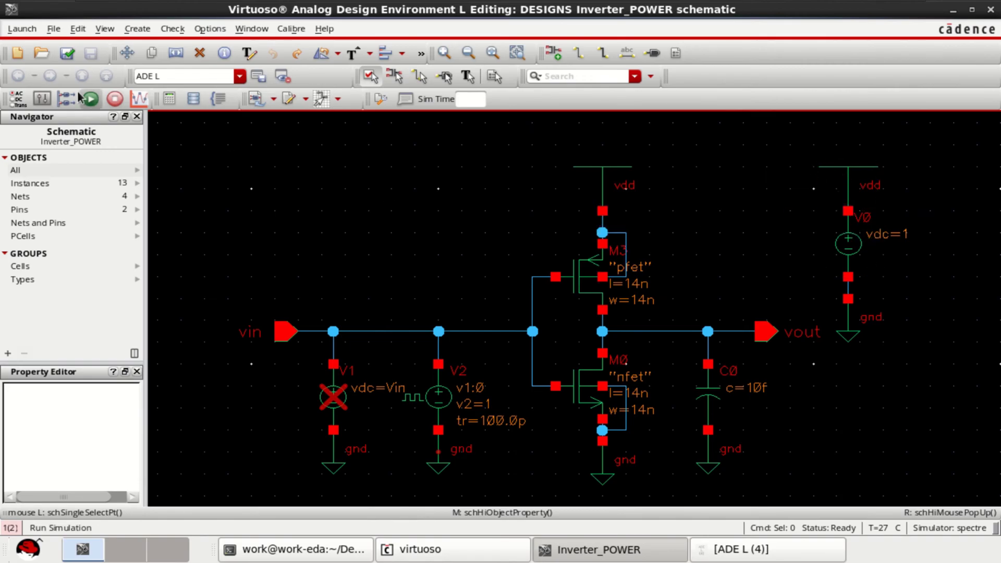
pyautogui.click(747, 553)
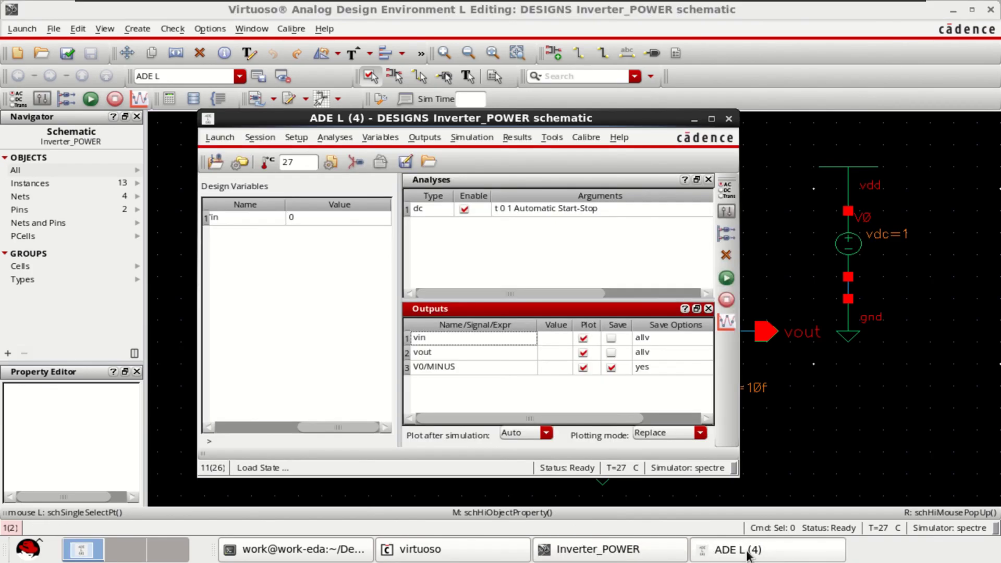
pyautogui.rightClick(471, 249)
pyautogui.click(517, 244)
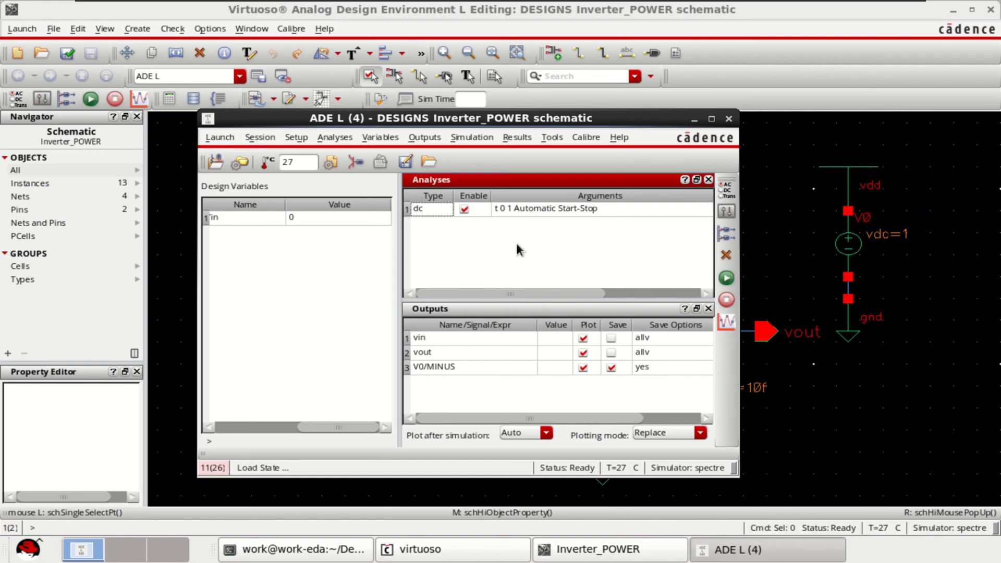
pyautogui.rightClick(516, 241)
pyautogui.click(535, 236)
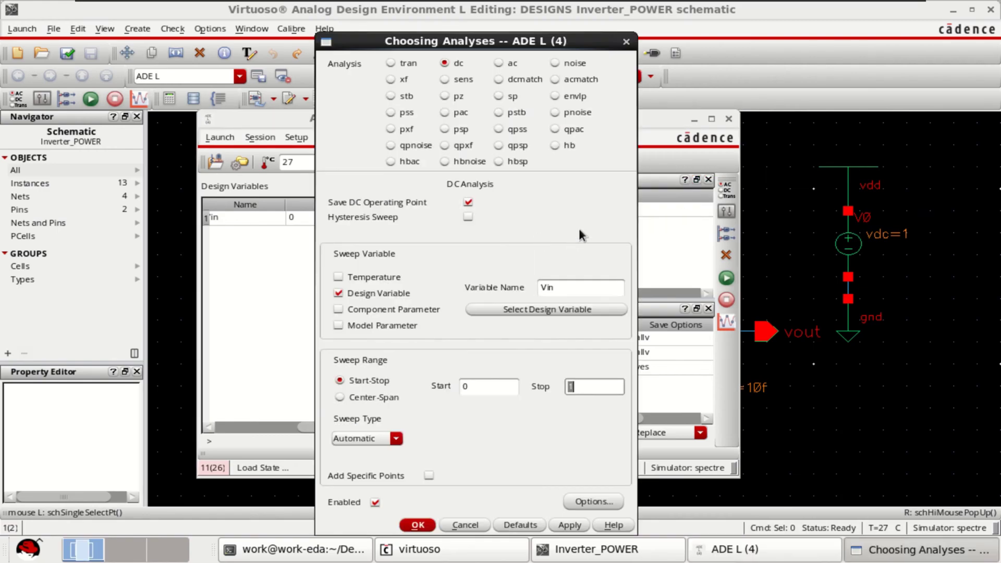
pyautogui.click(392, 62)
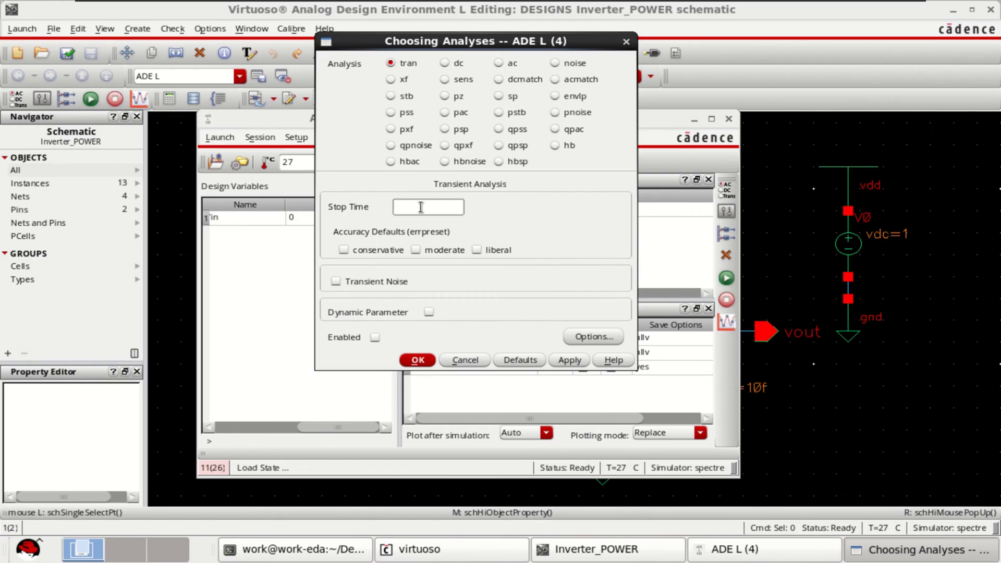
pyautogui.write('50n')
pyautogui.click(421, 250)
pyautogui.click(418, 360)
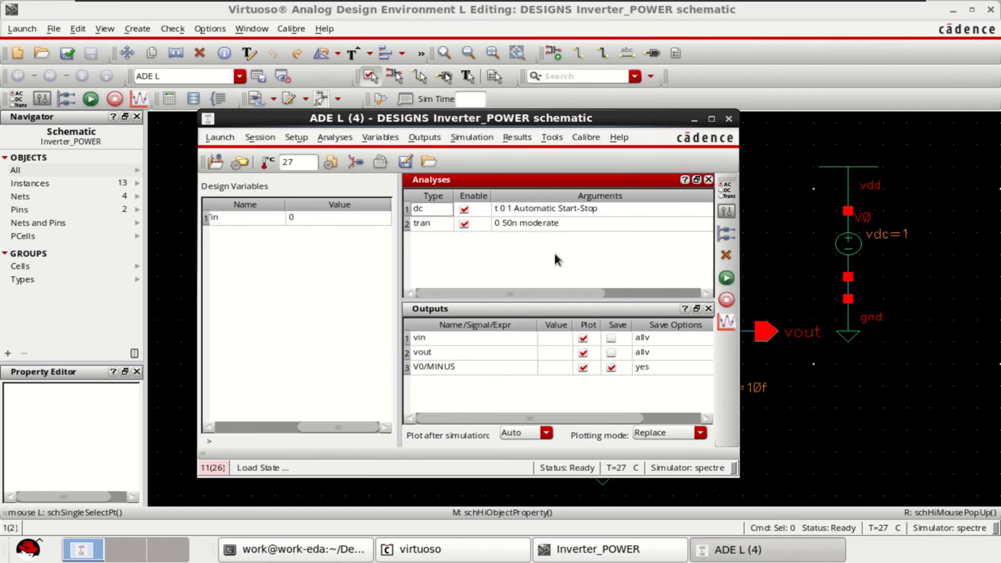
# Disable the dc analysis and add M3/S and M0/D currents as outputs from the schematic.
pyautogui.click(464, 209)
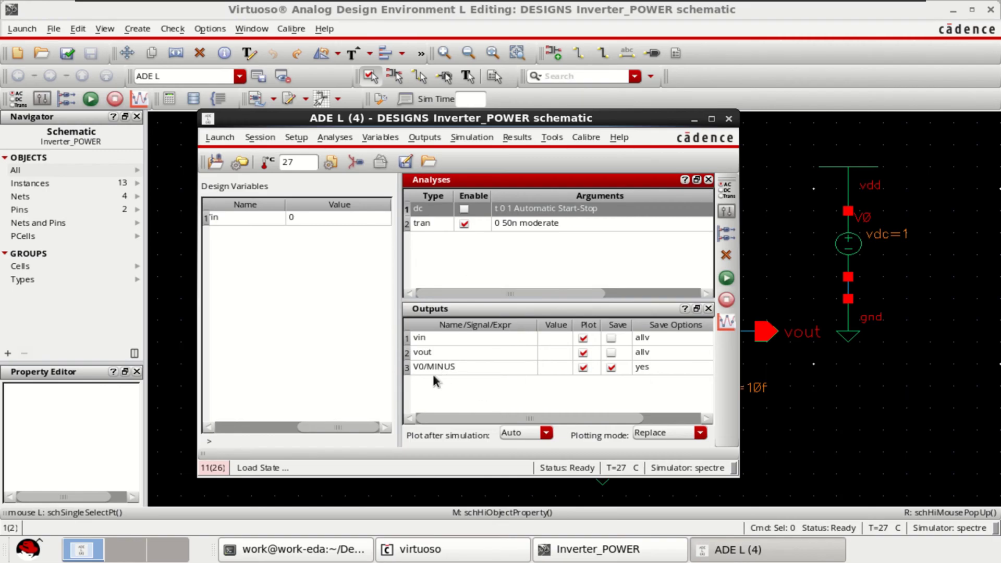
pyautogui.moveTo(402, 373); pyautogui.dragTo(362, 373)
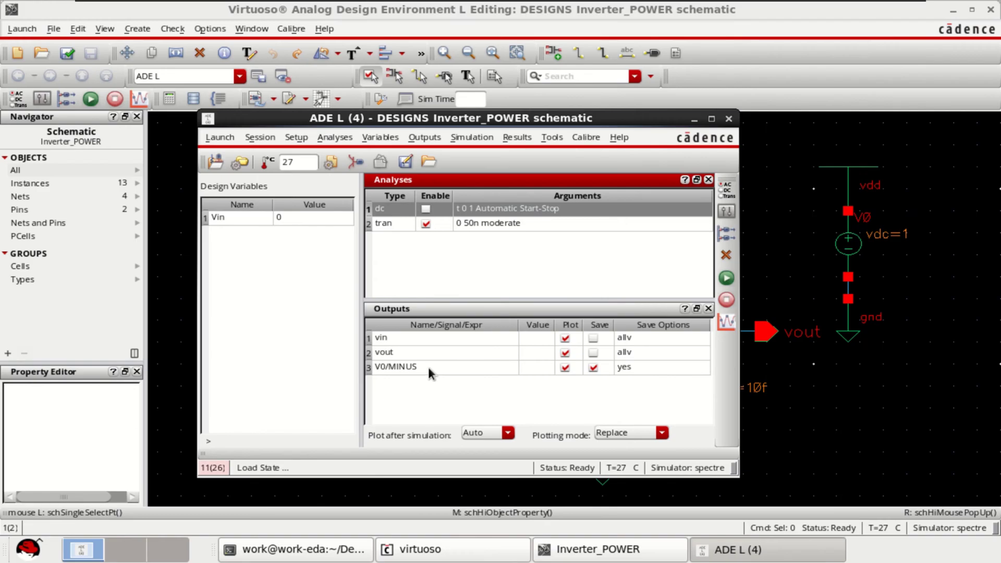
pyautogui.rightClick(449, 386)
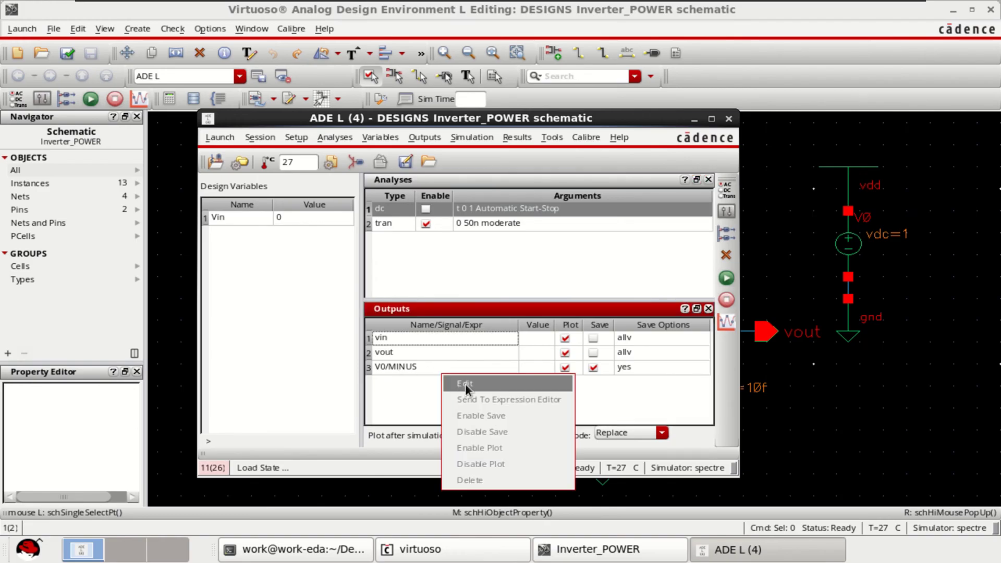
pyautogui.click(465, 390)
pyautogui.click(627, 116)
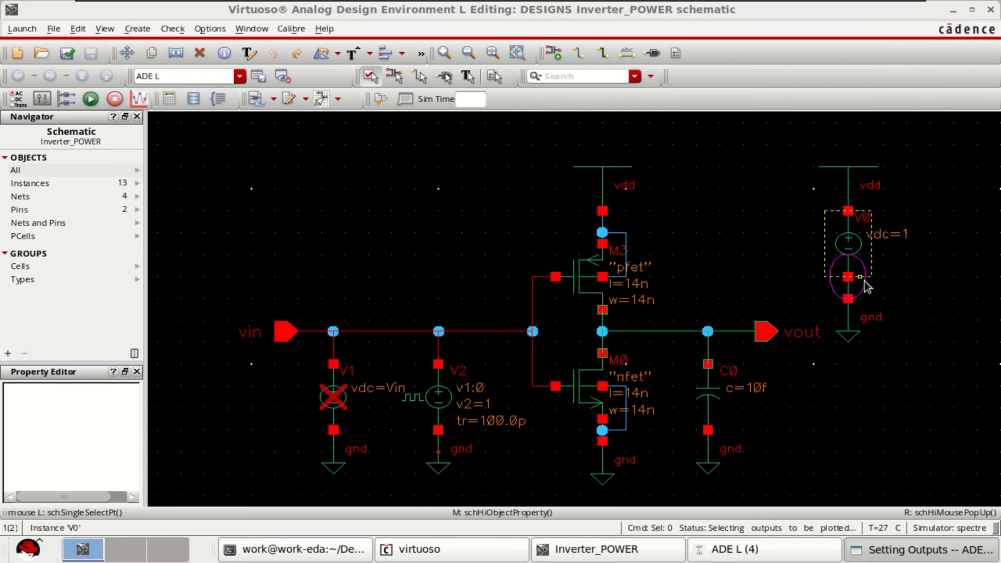
pyautogui.click(604, 247)
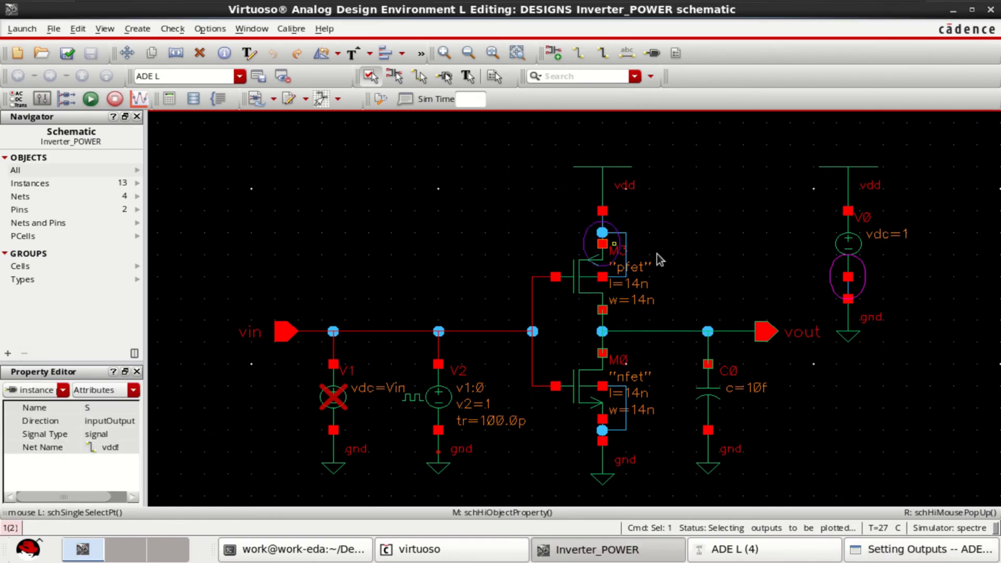
pyautogui.click(603, 354)
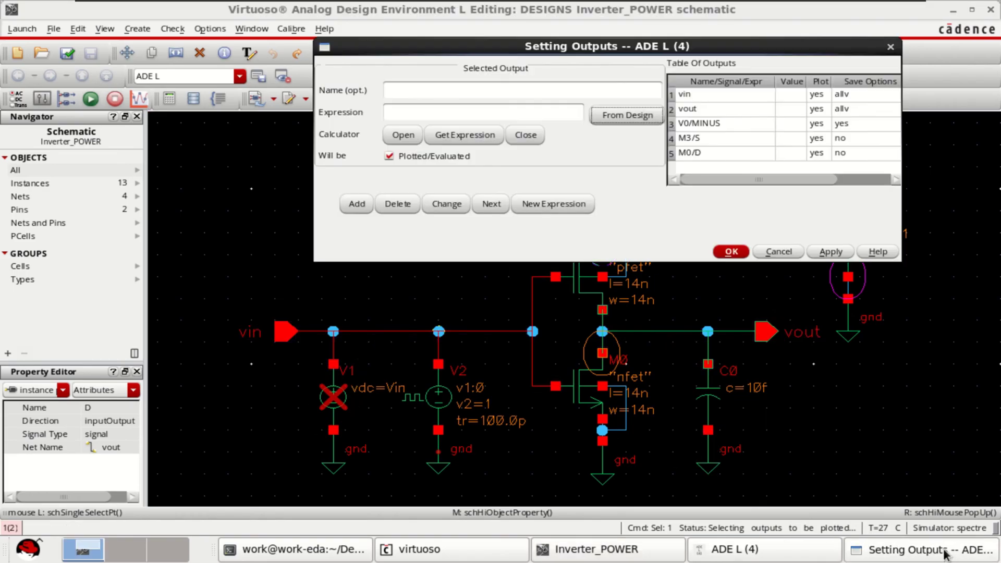
pyautogui.click(731, 252)
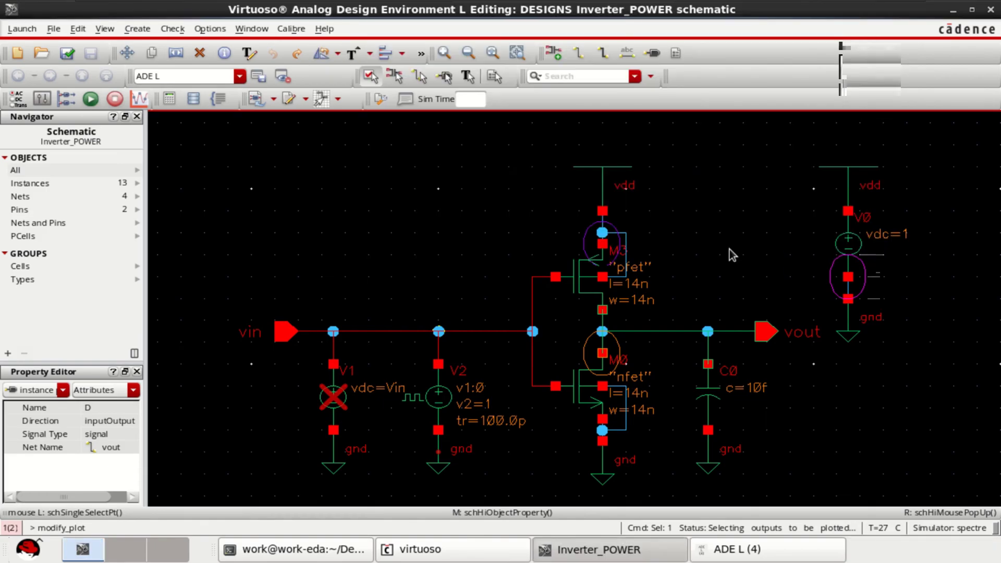
# Enable saving of the M3/S and M0/D current outputs in ADE L.
pyautogui.click(745, 550)
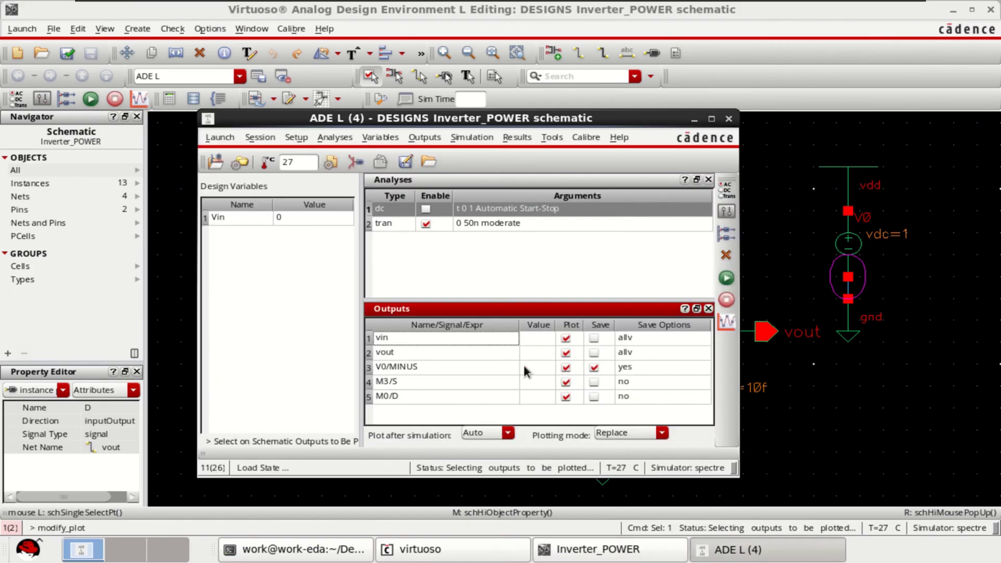
pyautogui.click(594, 382)
pyautogui.click(594, 396)
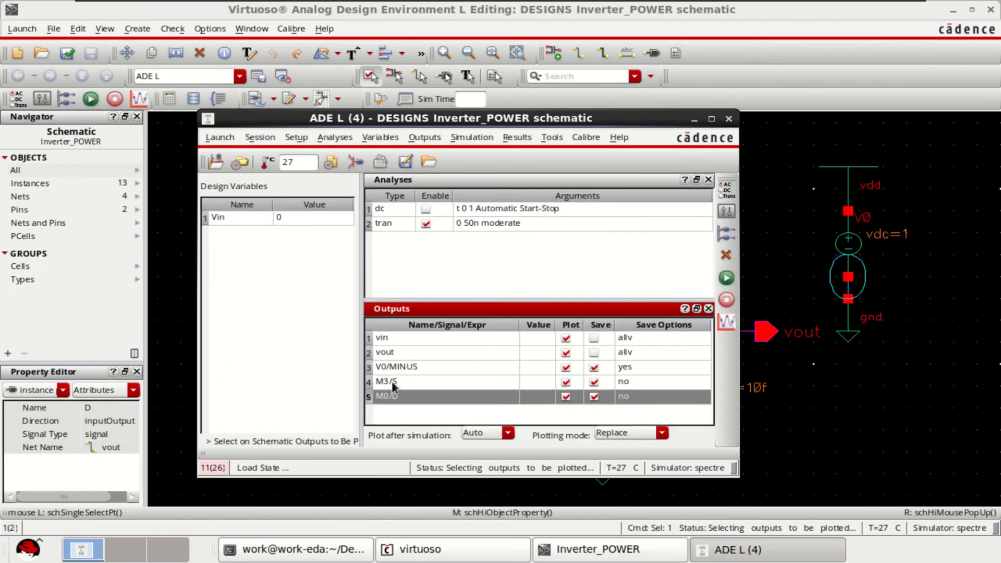
pyautogui.click(399, 382)
pyautogui.click(402, 397)
# Run the transient simulation and split its waveforms into separate strips in a maximized window.
pyautogui.click(727, 280)
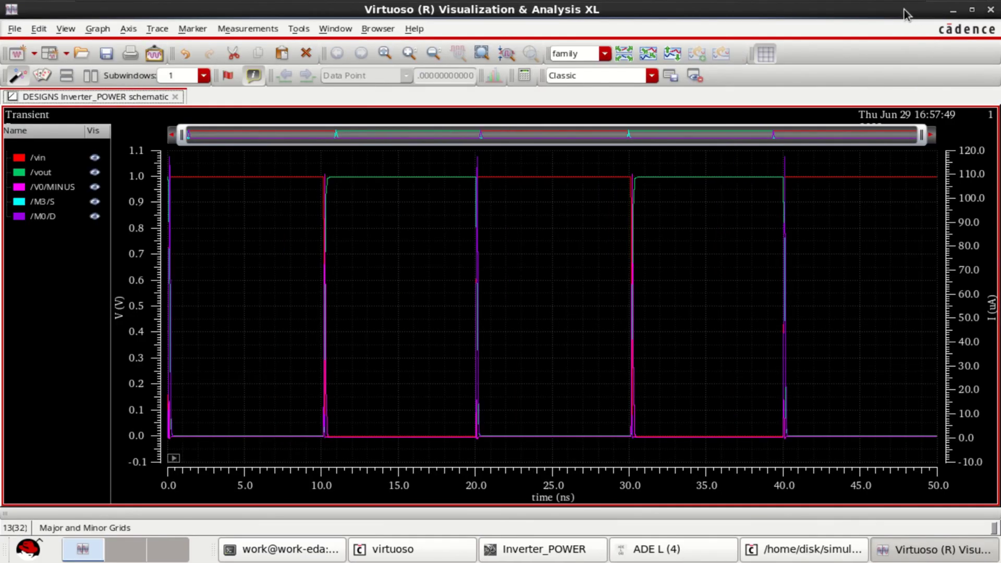
pyautogui.click(913, 10)
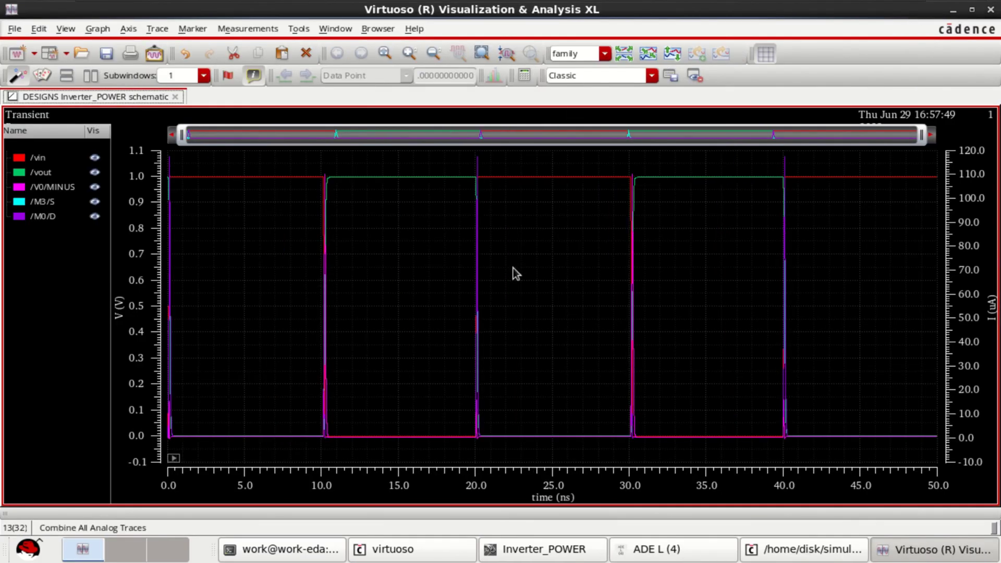
pyautogui.click(624, 55)
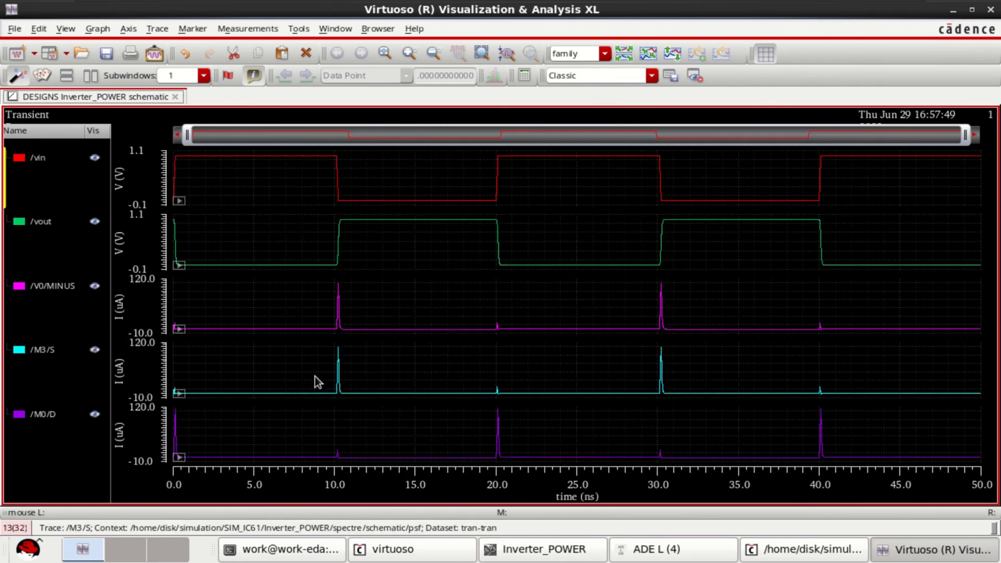
# Set the V0/MINUS, M3/S, M0/D, vin and vout traces to medium width, then reselect V0/MINUS.
pyautogui.click(51, 286)
pyautogui.keyDown('ctrl'); pyautogui.click(42, 351); pyautogui.keyUp('ctrl')
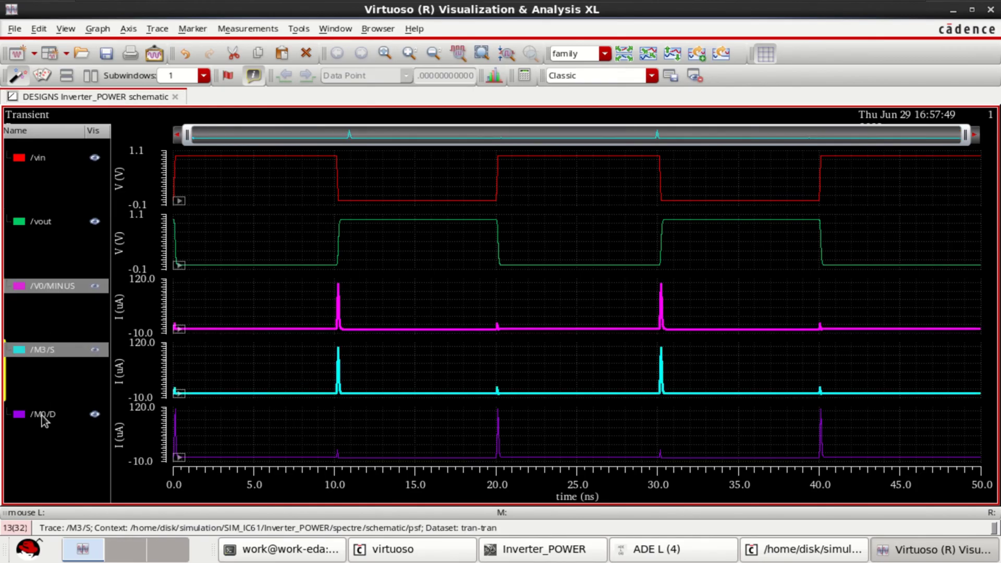
pyautogui.keyDown('ctrl'); pyautogui.click(42, 415); pyautogui.keyUp('ctrl')
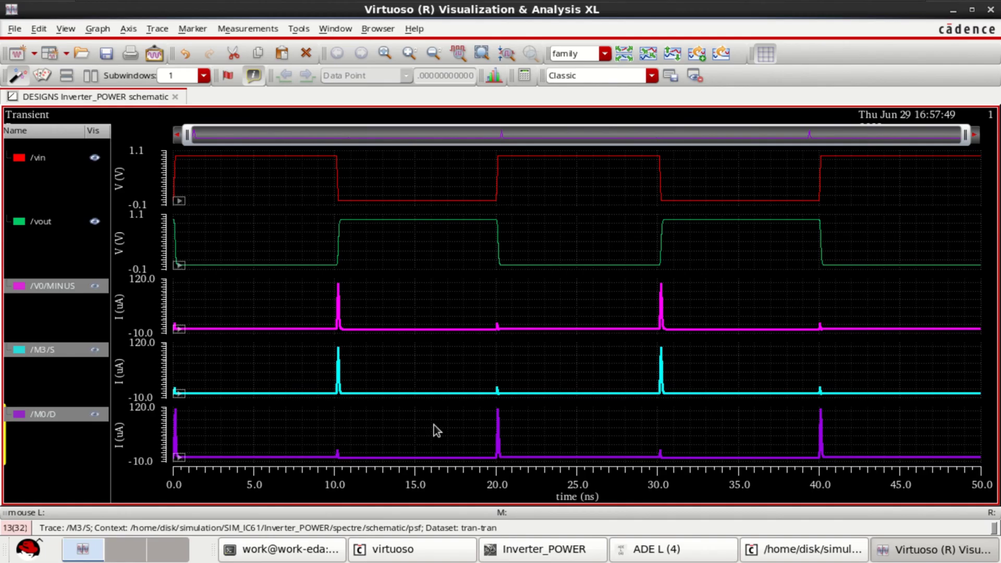
pyautogui.keyDown('ctrl'); pyautogui.click(21, 156); pyautogui.keyUp('ctrl')
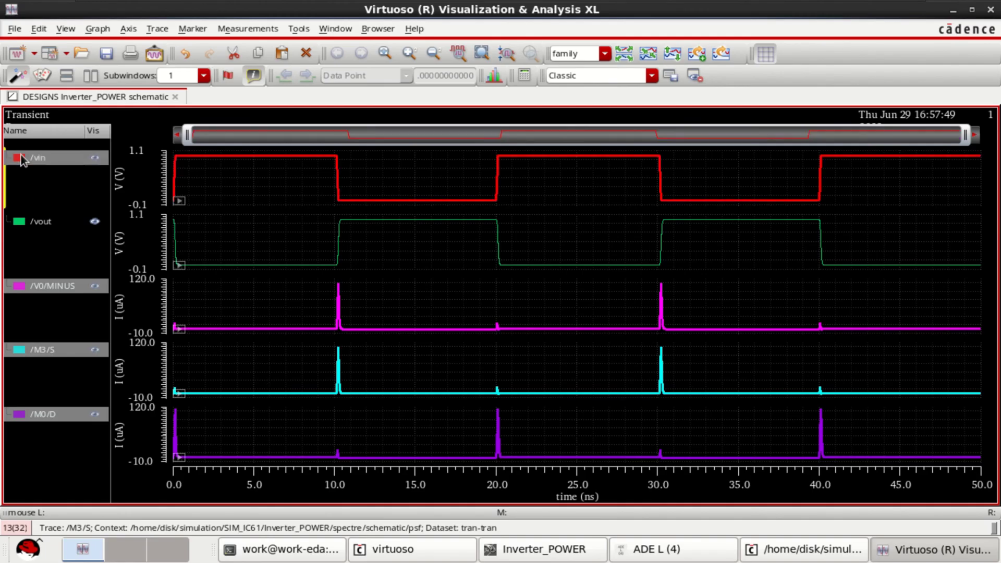
pyautogui.keyDown('ctrl'); pyautogui.click(27, 226); pyautogui.keyUp('ctrl')
pyautogui.rightClick(36, 220)
pyautogui.moveTo(119, 315)
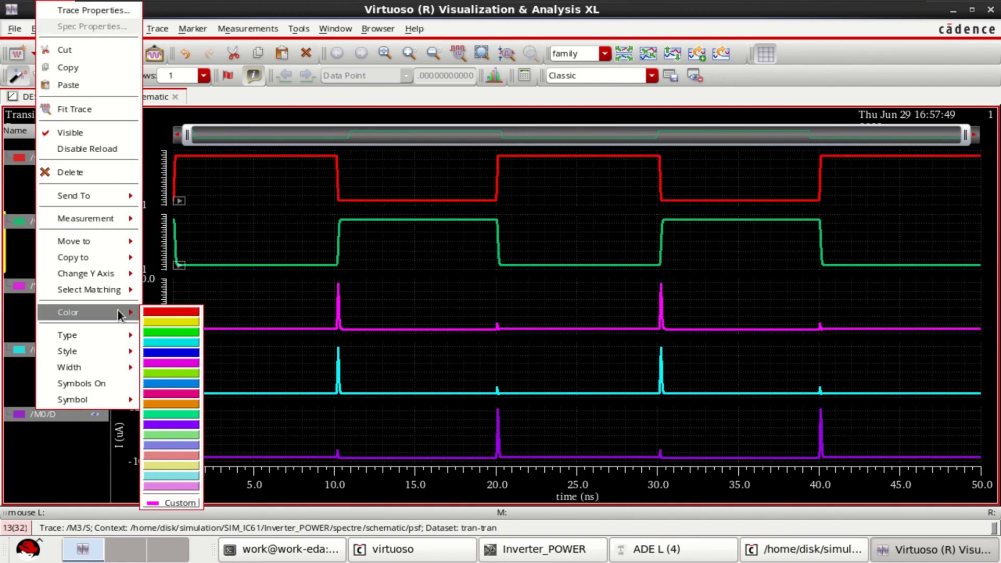
pyautogui.moveTo(105, 348)
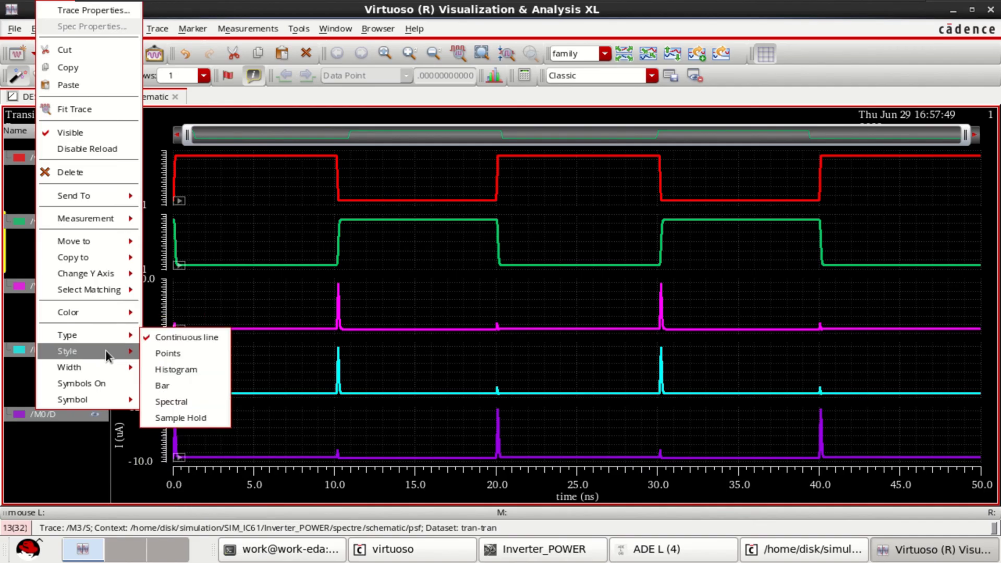
pyautogui.moveTo(111, 366)
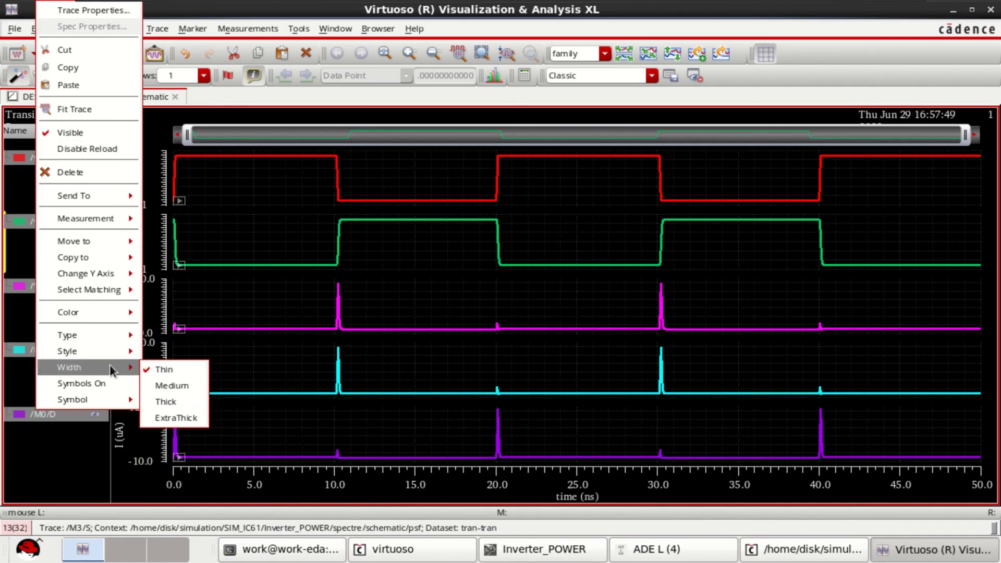
pyautogui.click(175, 387)
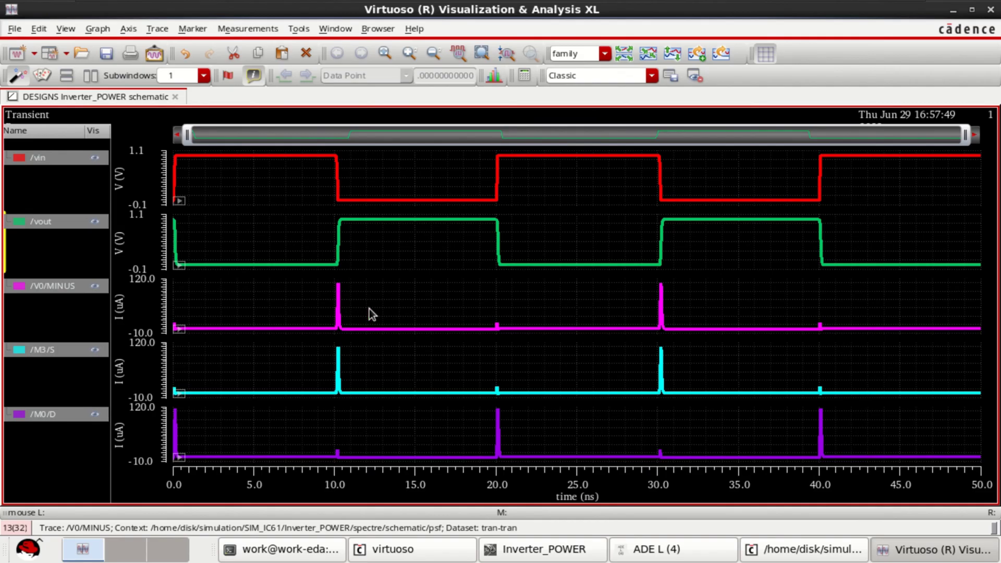
pyautogui.click(427, 287)
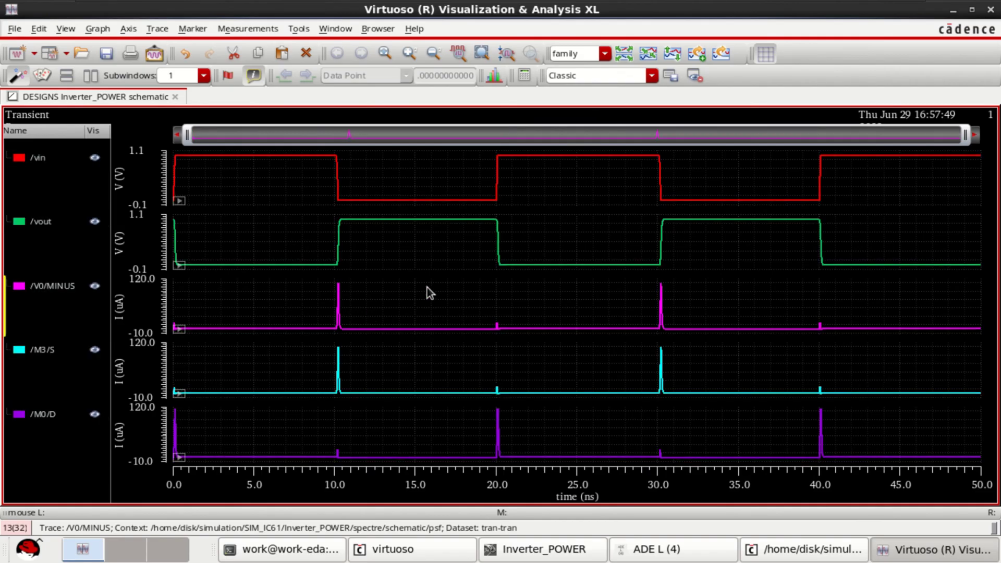
pyautogui.click(49, 287)
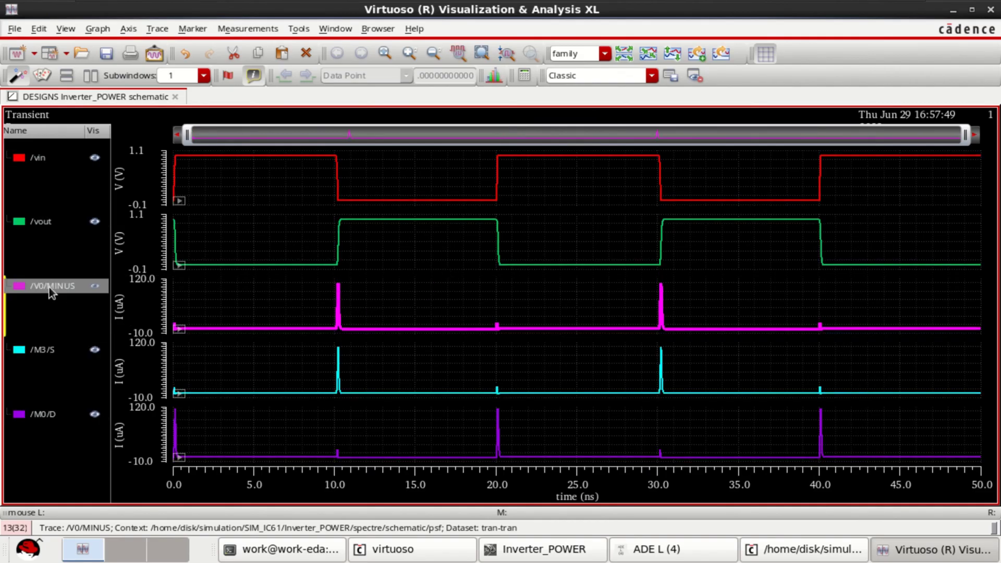
pyautogui.click(953, 12)
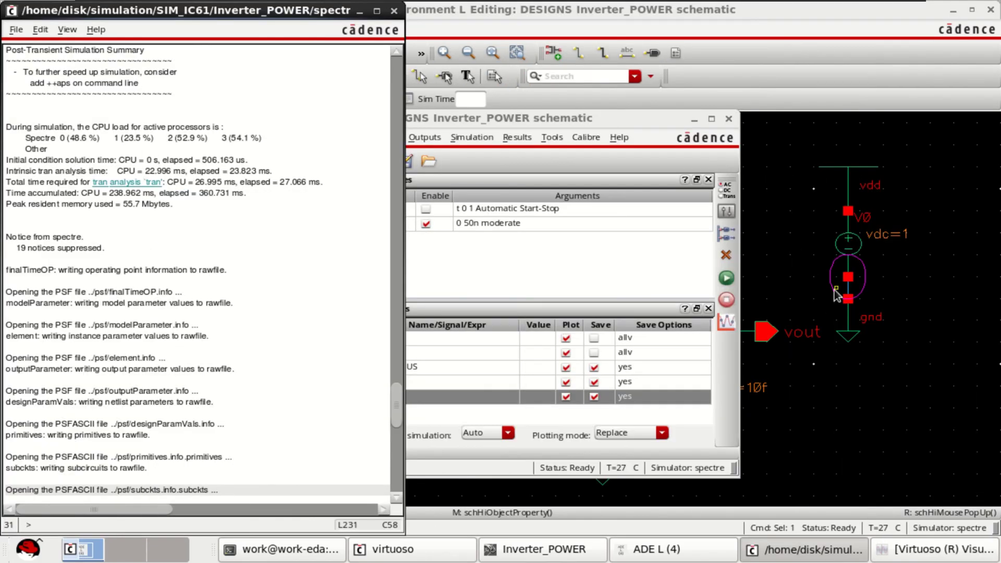
pyautogui.click(931, 551)
pyautogui.click(409, 305)
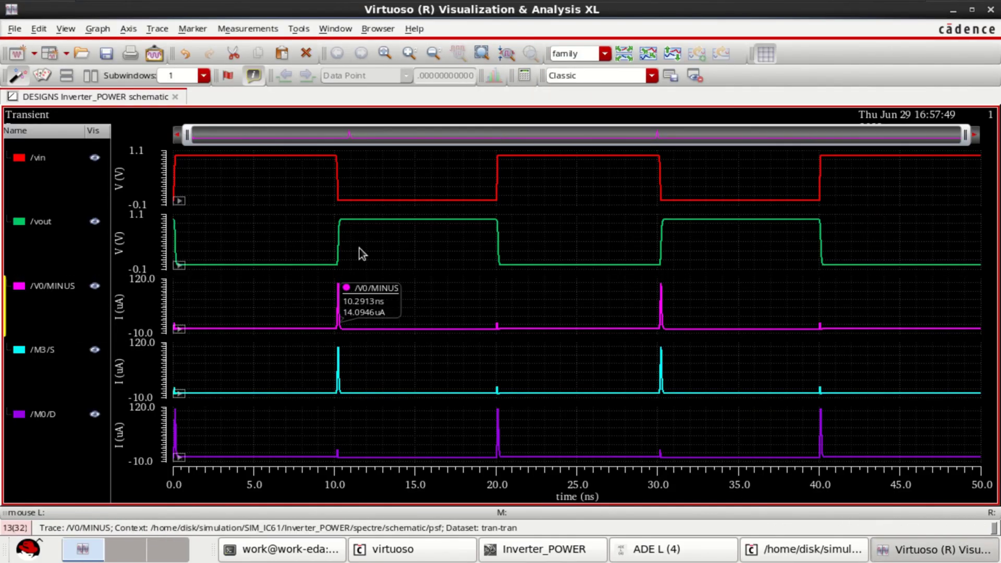
pyautogui.moveTo(340, 233)
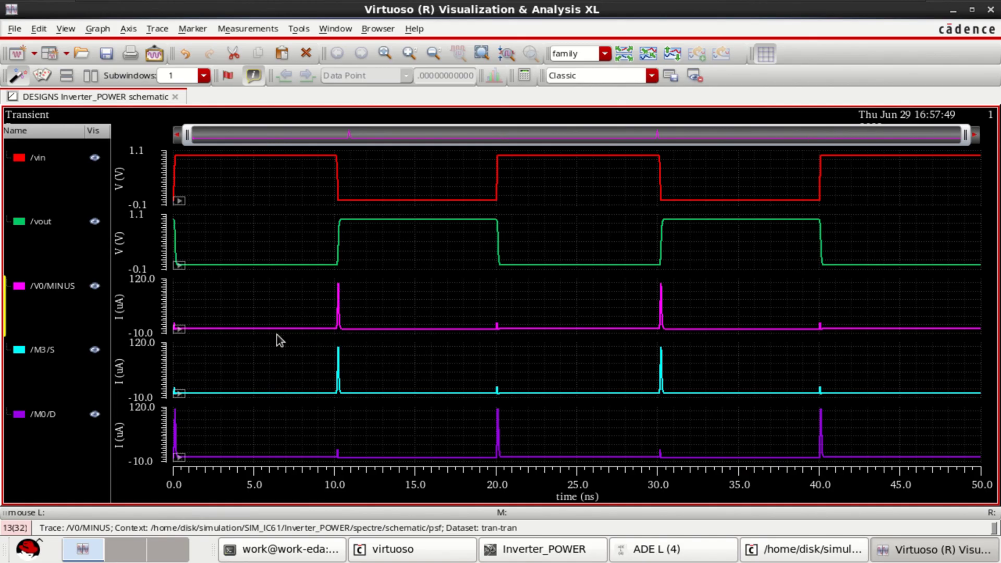
pyautogui.moveTo(334, 334)
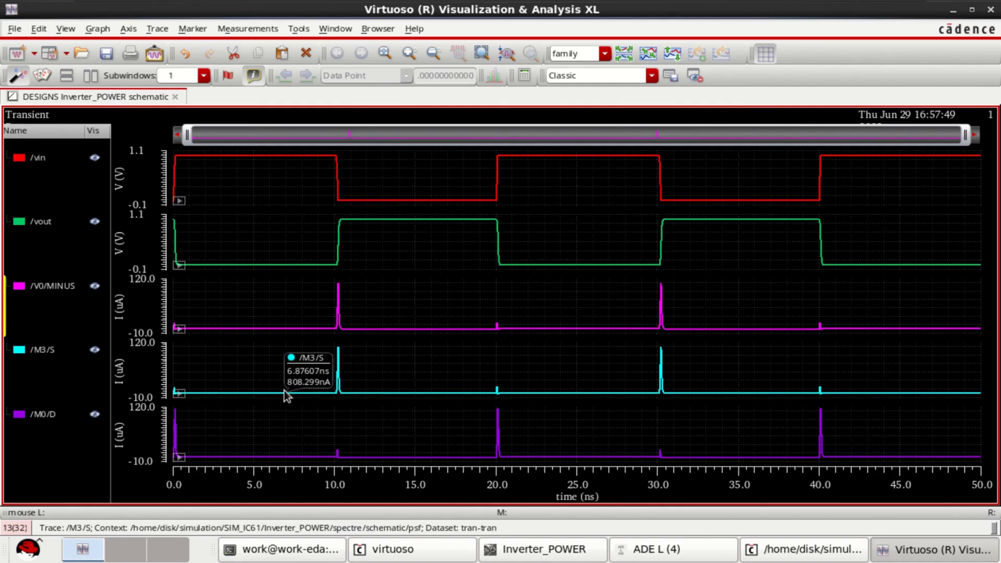
pyautogui.click(47, 353)
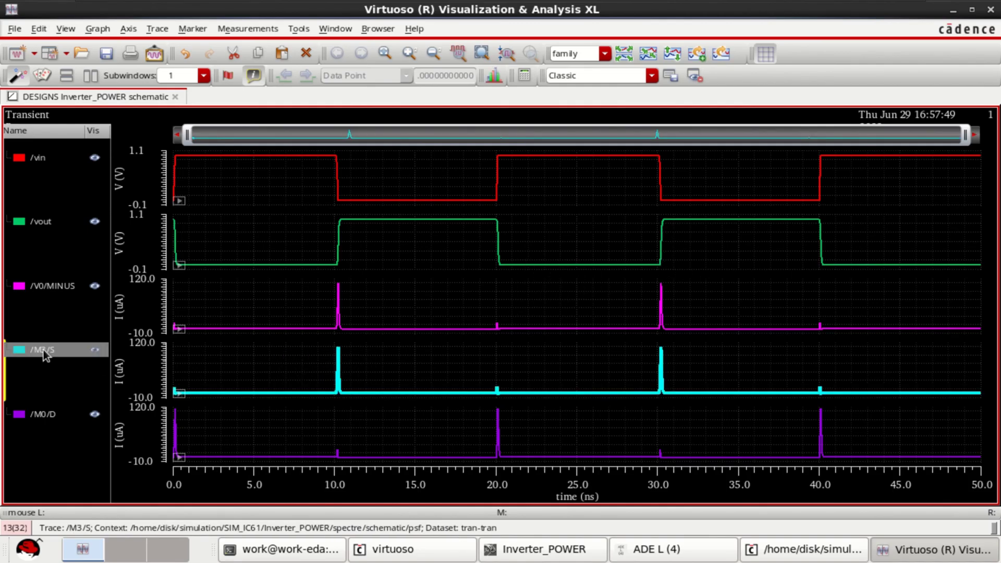
pyautogui.moveTo(337, 386)
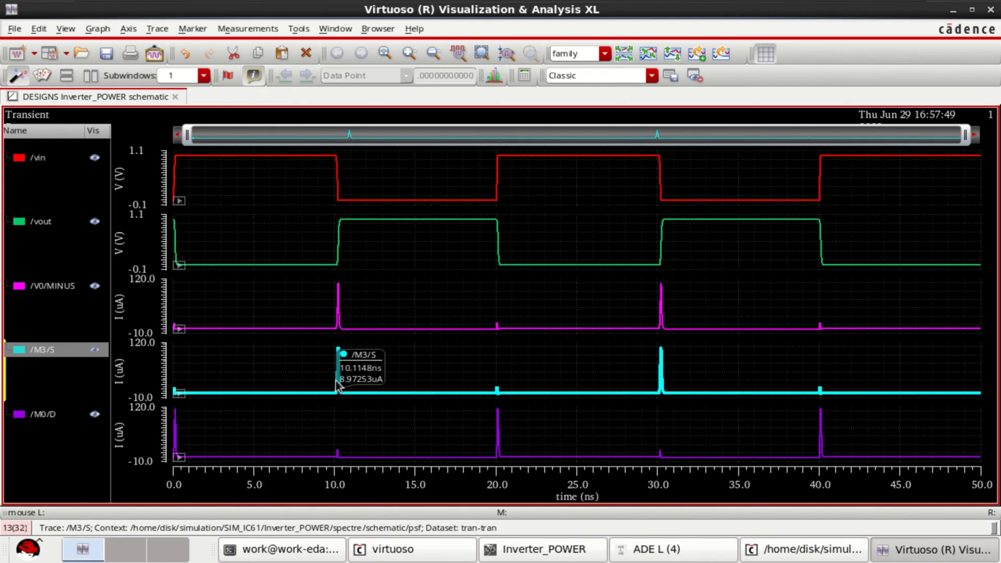
pyautogui.moveTo(338, 307)
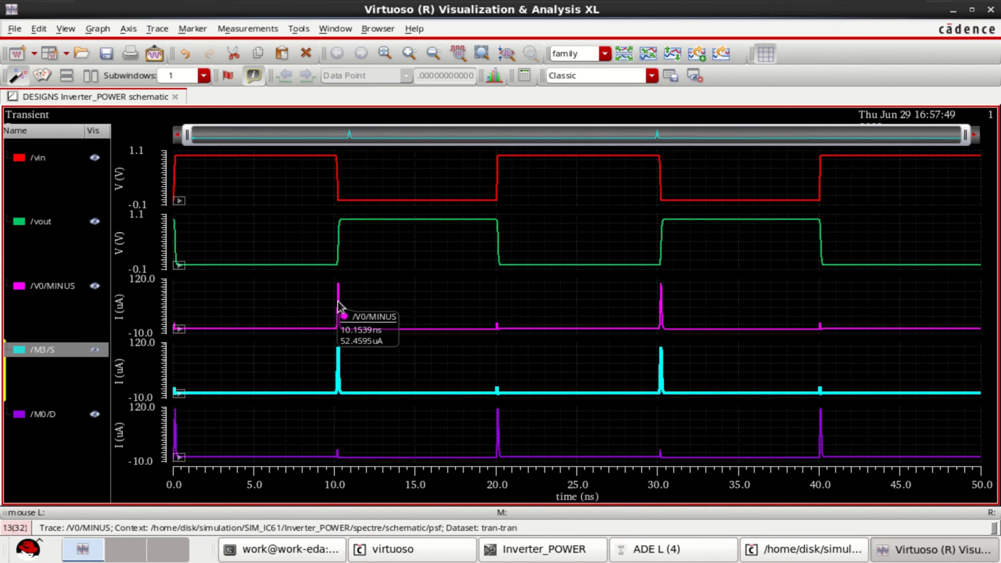
pyautogui.moveTo(502, 253)
pyautogui.moveTo(501, 452)
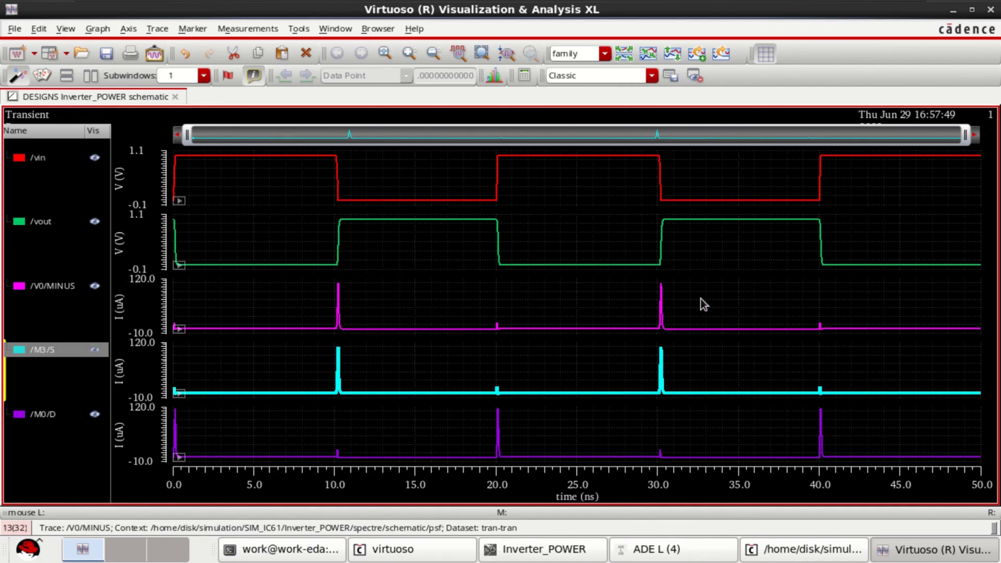
pyautogui.moveTo(446, 335)
pyautogui.click(46, 419)
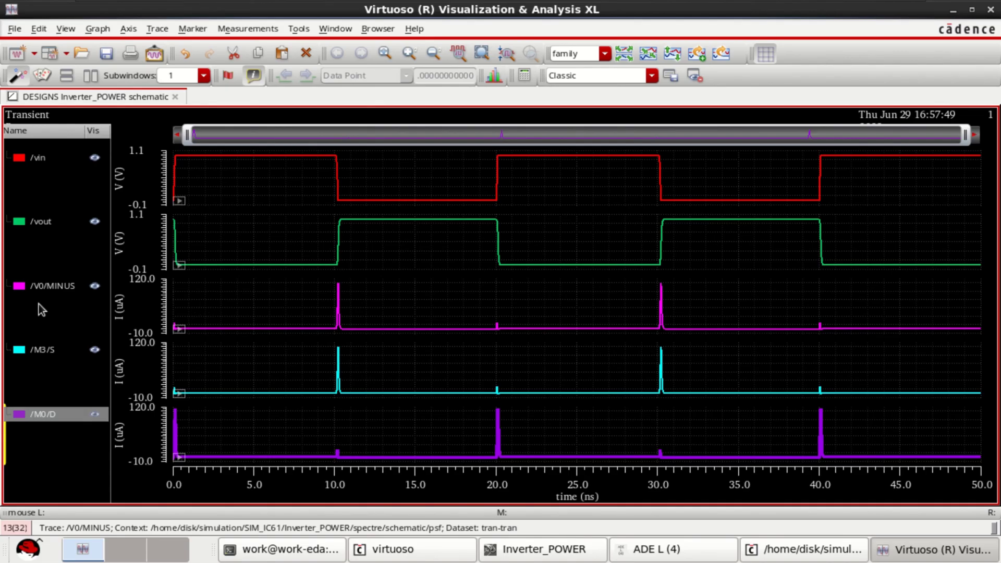
pyautogui.click(46, 287)
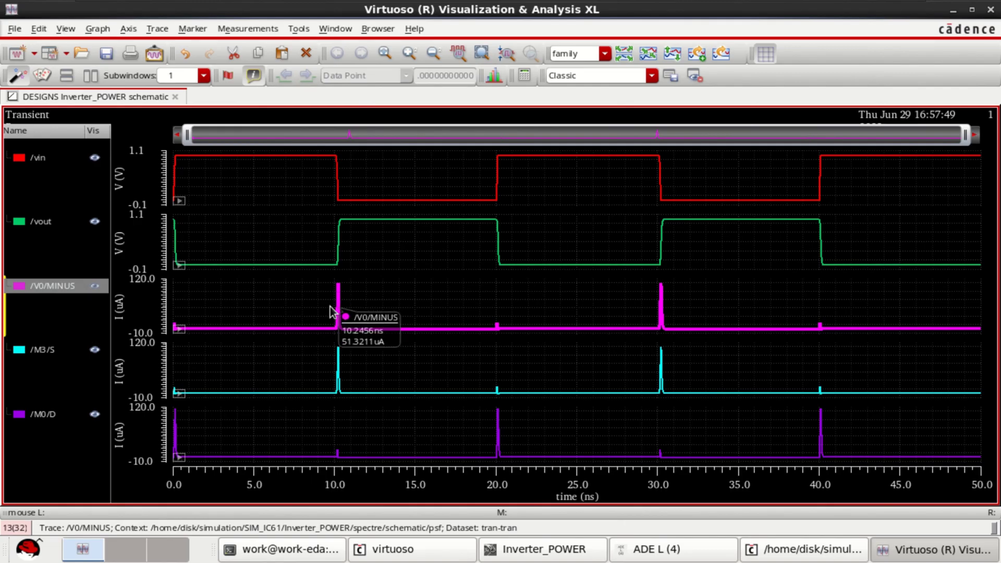
# Send the /V0/MINUS current trace to the calculator.
pyautogui.rightClick(73, 289)
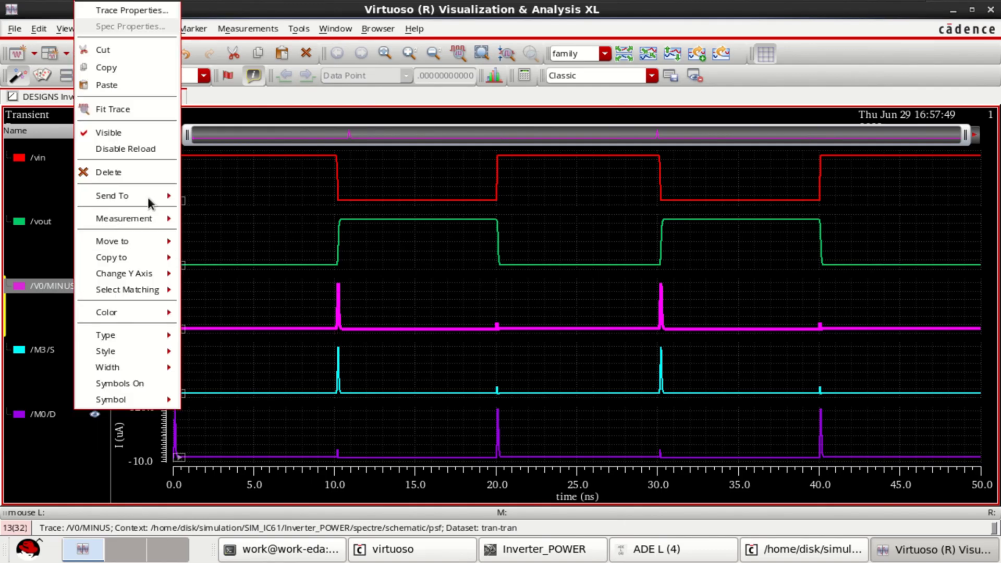
pyautogui.moveTo(152, 194)
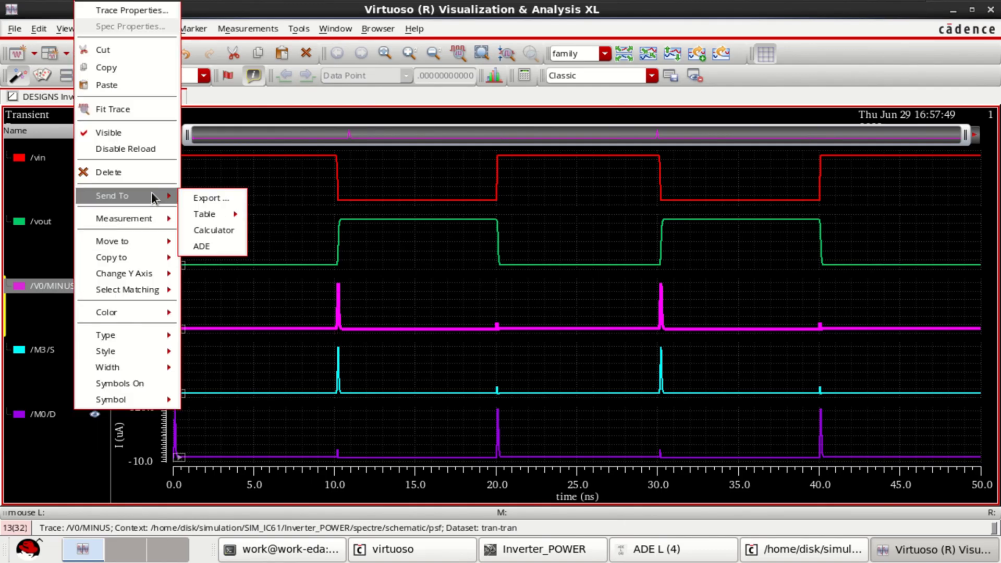
pyautogui.click(217, 236)
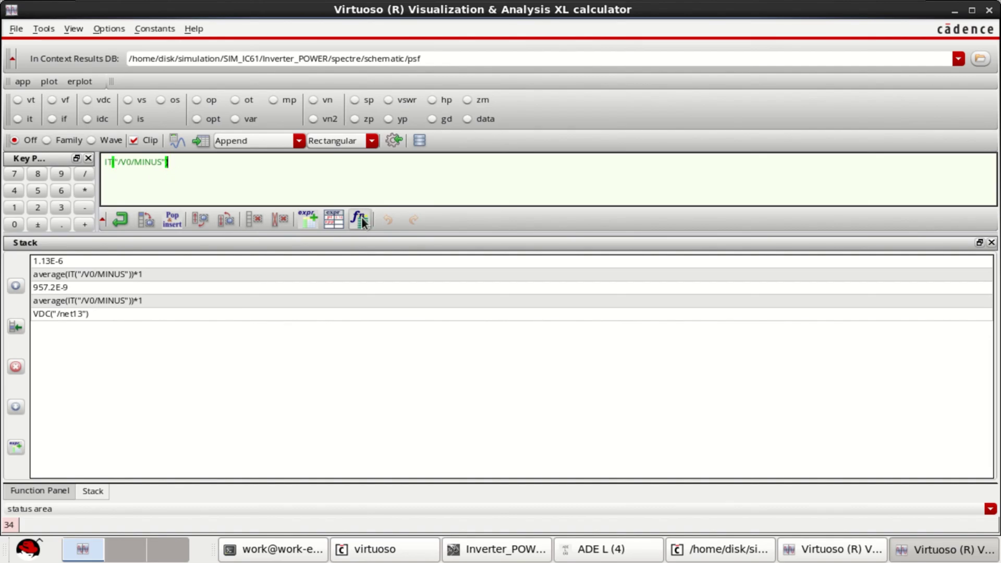
pyautogui.click(105, 165)
# Wrap the expression in the average function found by searching 'aver', and append *1.
pyautogui.click(360, 220)
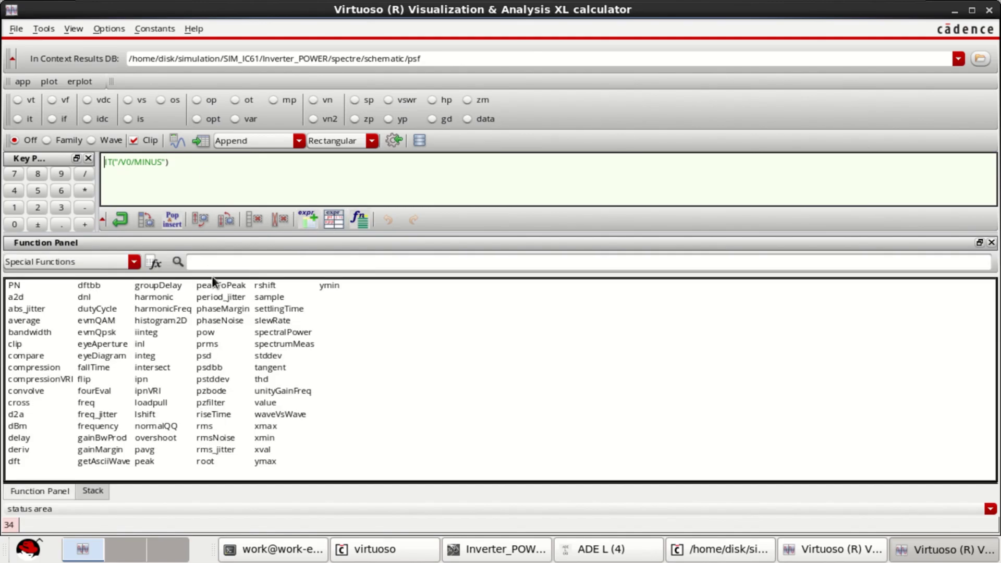
pyautogui.click(226, 262)
pyautogui.write('av')
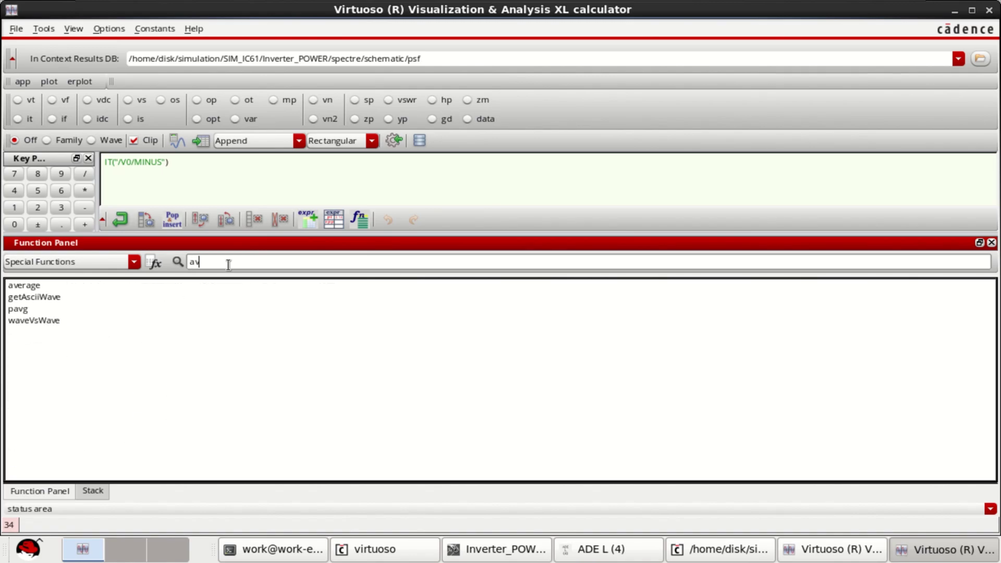
pyautogui.write('er')
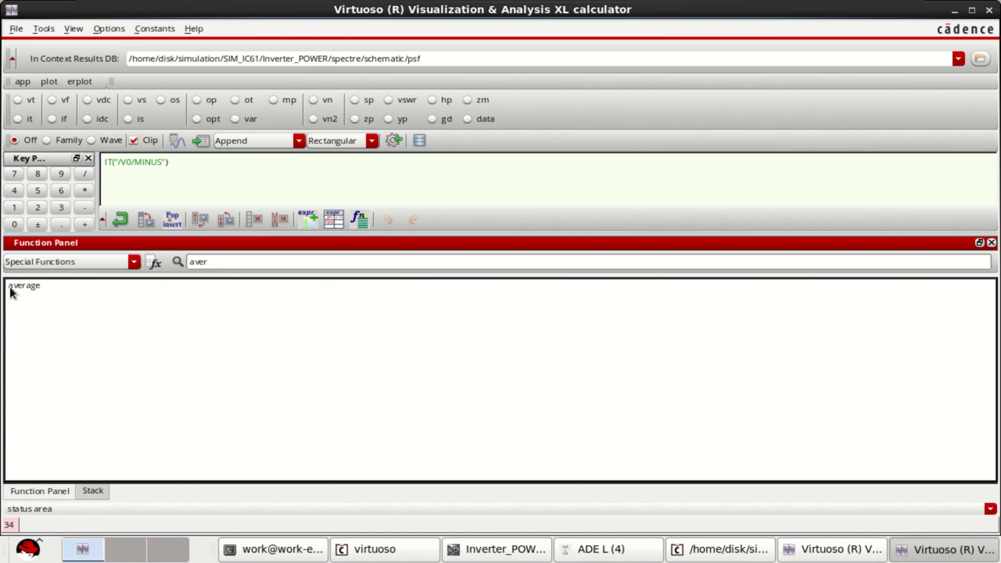
pyautogui.doubleClick(10, 288)
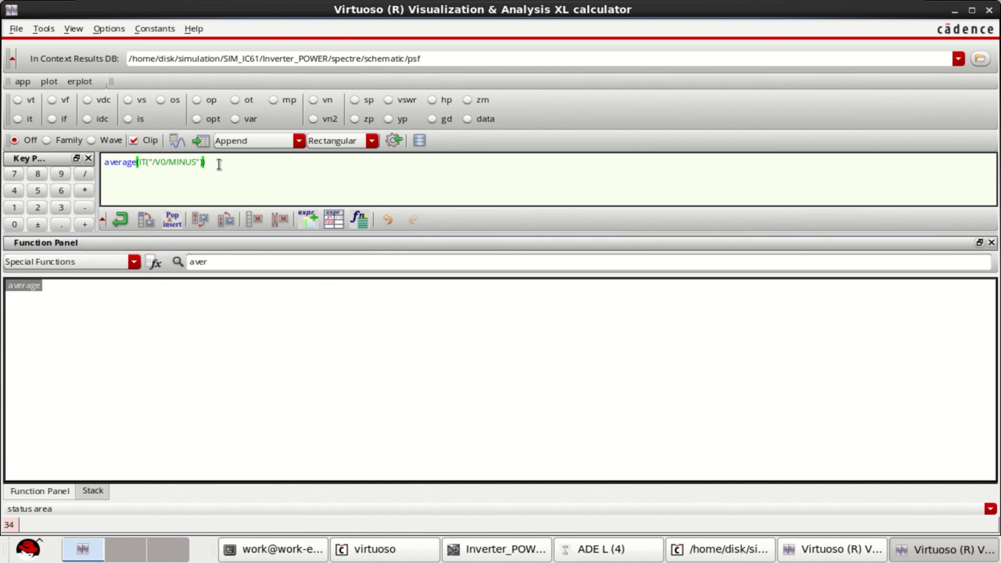
pyautogui.doubleClick(139, 160)
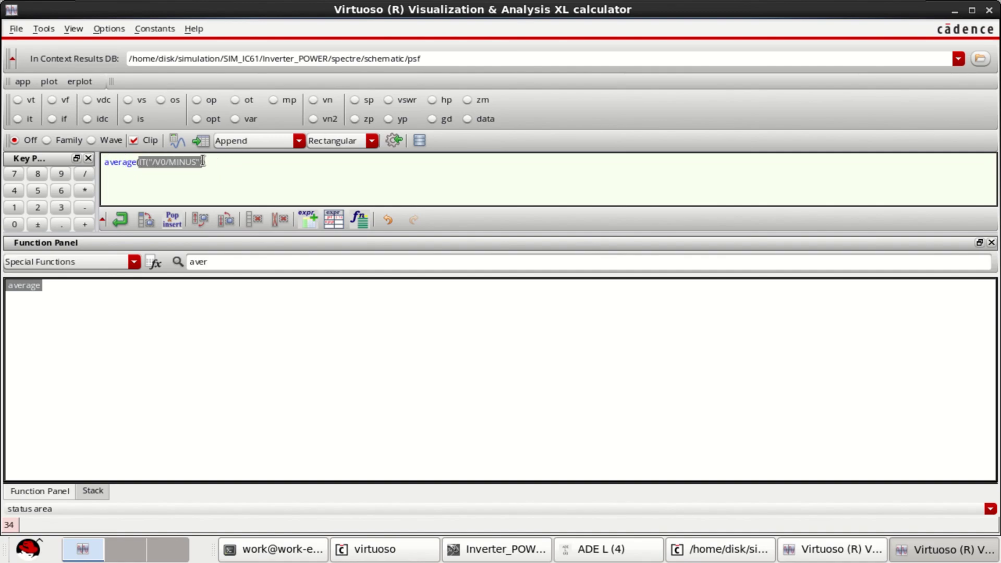
pyautogui.click(223, 162)
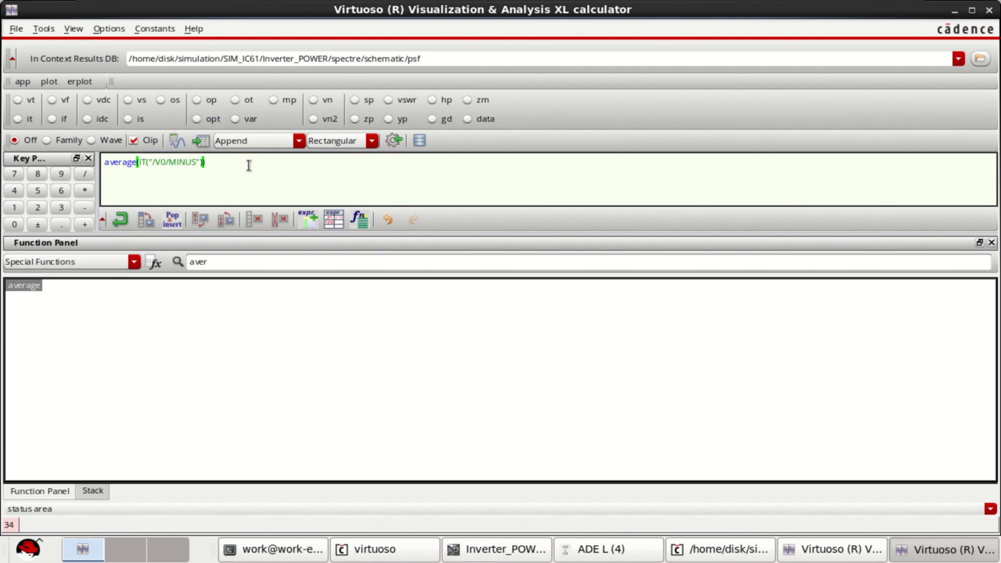
pyautogui.write('*1')
# Evaluate average(IT("/V0/MINUS"))*1 to get 1.13E-6 and push it onto the calculator stack.
pyautogui.click(174, 142)
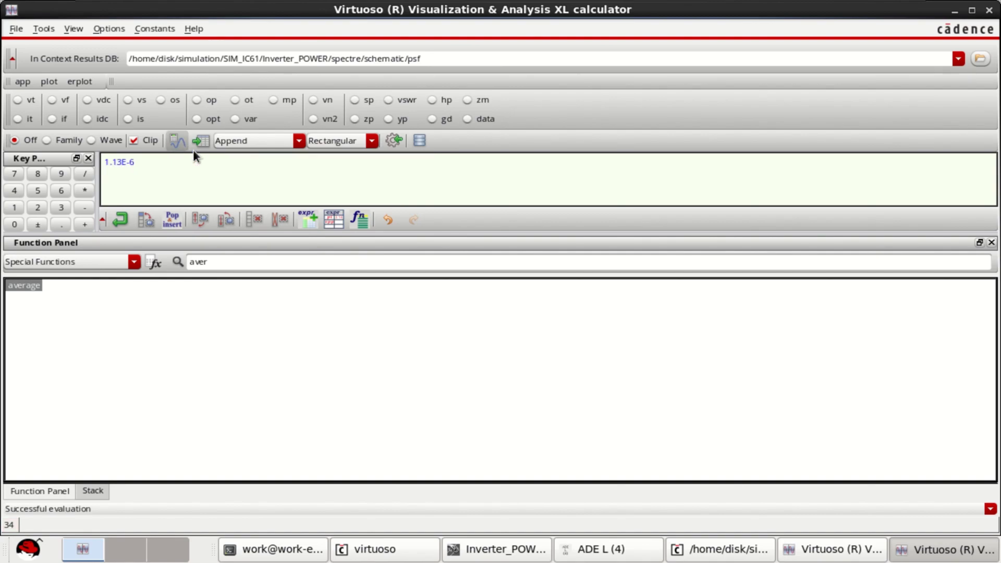
pyautogui.click(133, 173)
pyautogui.press('Return')
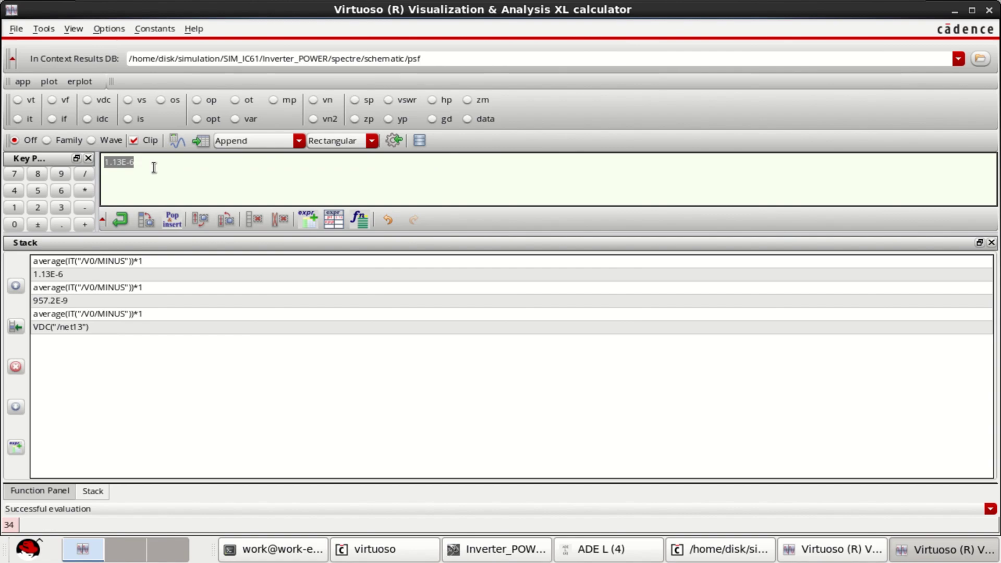
pyautogui.click(153, 168)
# Minimize the calculator, waveform and ADE L windows and close the spectre log.
pyautogui.click(957, 13)
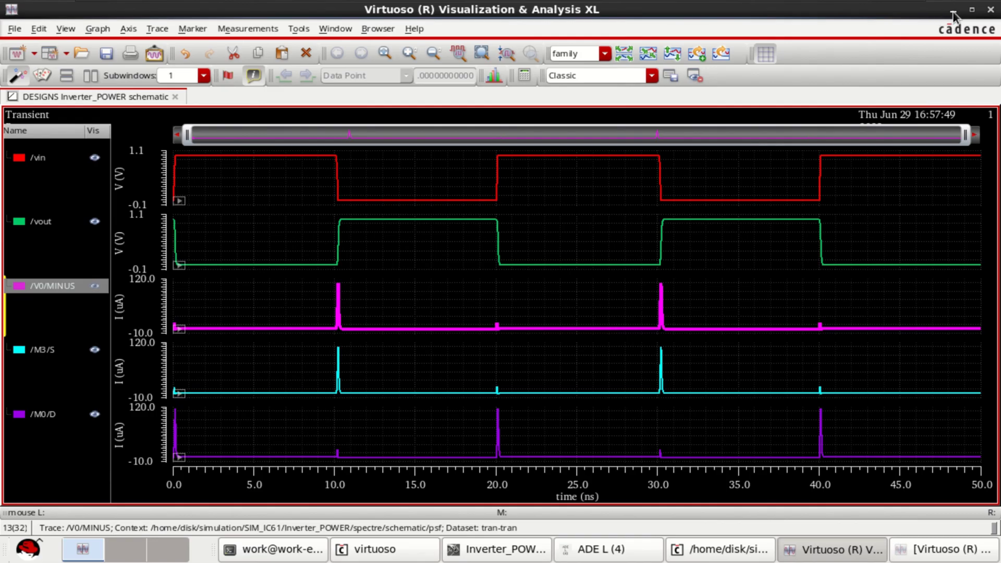
pyautogui.click(954, 12)
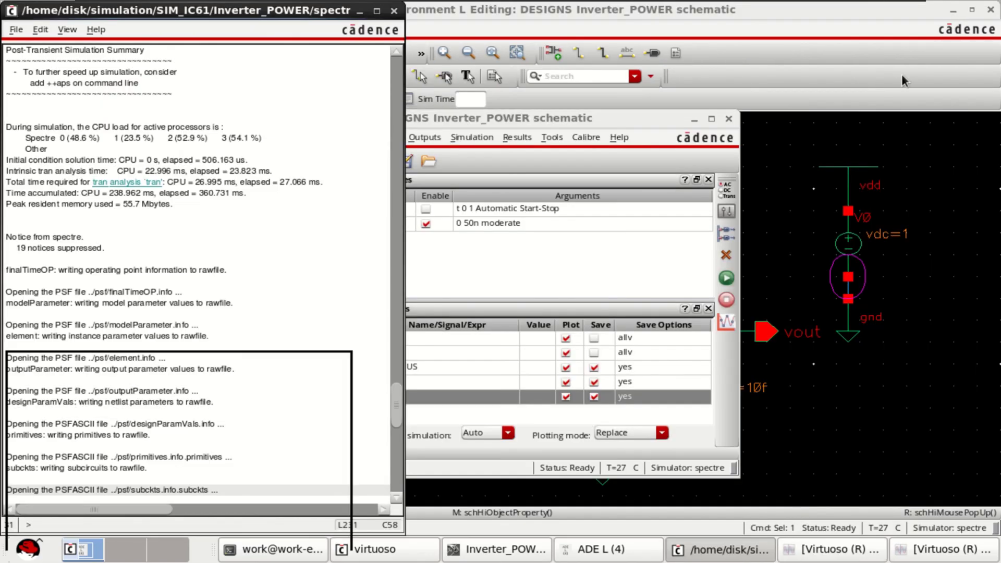
pyautogui.click(394, 11)
pyautogui.click(694, 110)
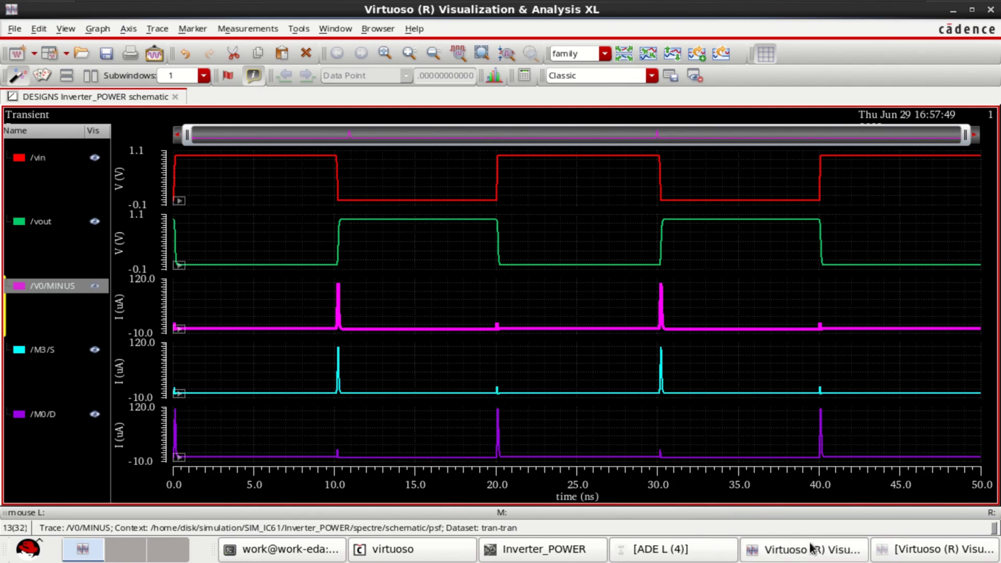
# Close the calculator and return to ADE L showing the 1.13u average current output.
pyautogui.click(696, 554)
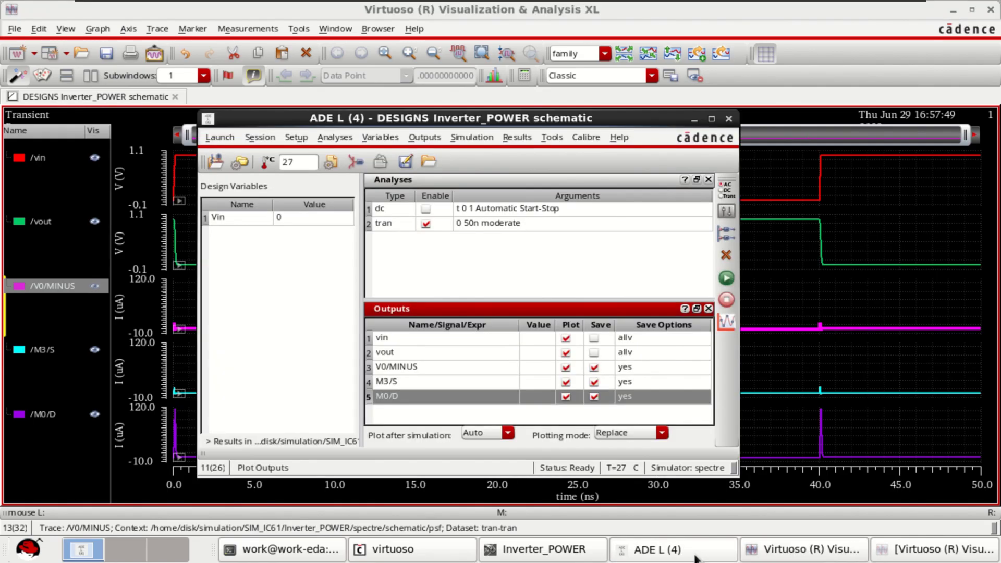
pyautogui.click(828, 551)
pyautogui.click(545, 551)
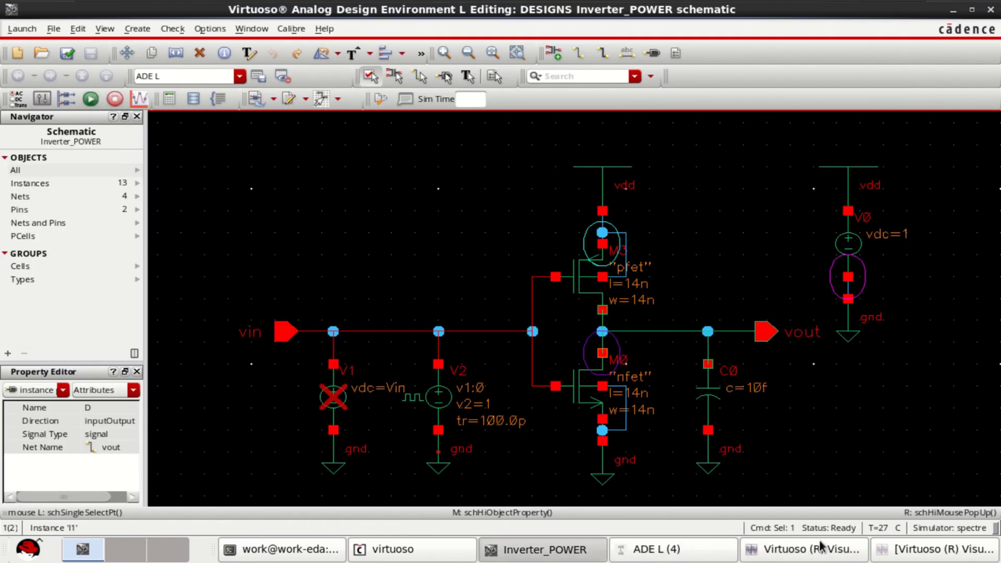
pyautogui.click(923, 553)
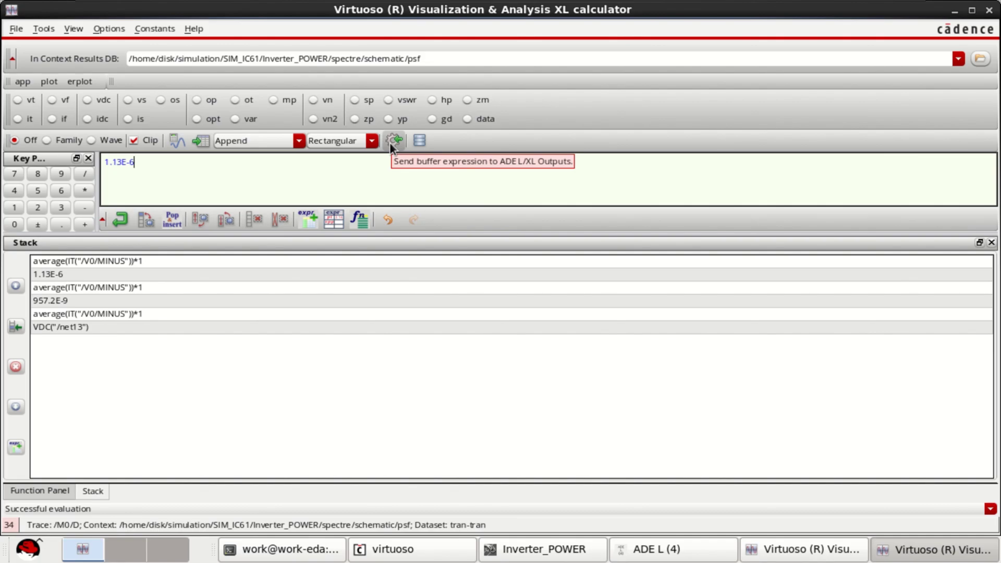
pyautogui.click(990, 10)
pyautogui.click(792, 554)
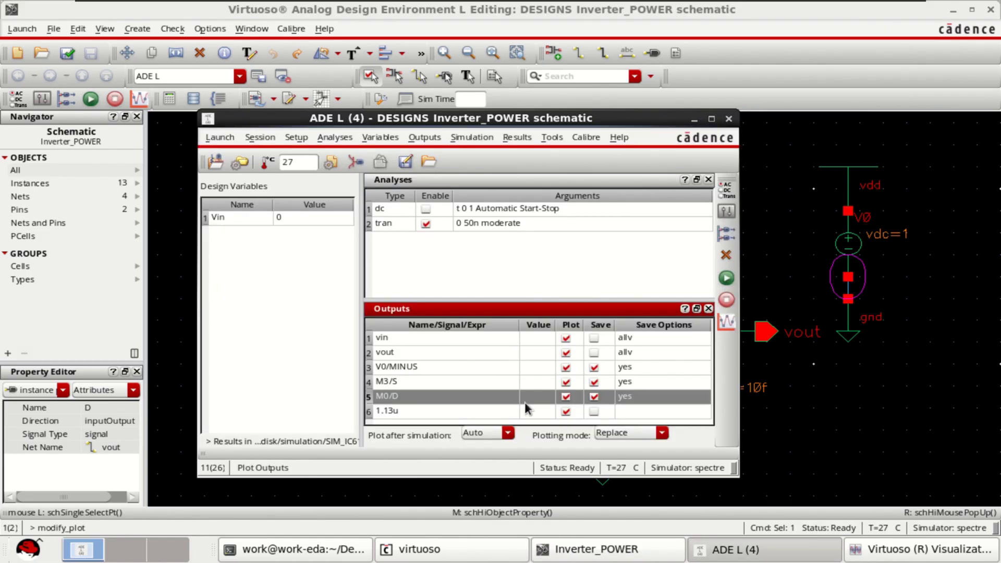